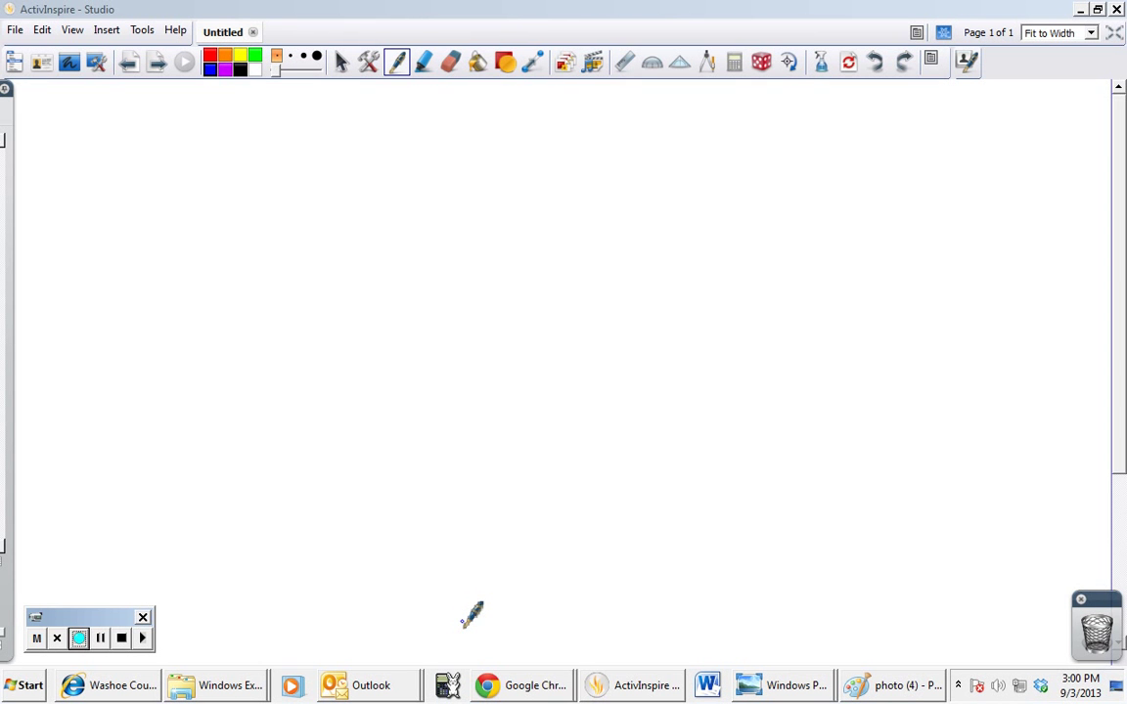
# - Handwrite the blue title 'Vector review' near the top-left of the blank page
pyautogui.moveTo(98, 124)
pyautogui.mouseDown()
pyautogui.moveTo(130, 120)
pyautogui.moveTo(154, 151)
pyautogui.moveTo(197, 148)
pyautogui.mouseUp()
pyautogui.moveTo(186, 132)
pyautogui.mouseDown()
pyautogui.moveTo(213, 127)
pyautogui.moveTo(224, 137)
pyautogui.mouseUp()
pyautogui.moveTo(243, 130)
pyautogui.mouseDown()
pyautogui.moveTo(279, 138)
pyautogui.moveTo(309, 125)
pyautogui.moveTo(320, 138)
pyautogui.mouseUp()
pyautogui.moveTo(339, 131); pyautogui.dragTo(412, 125)
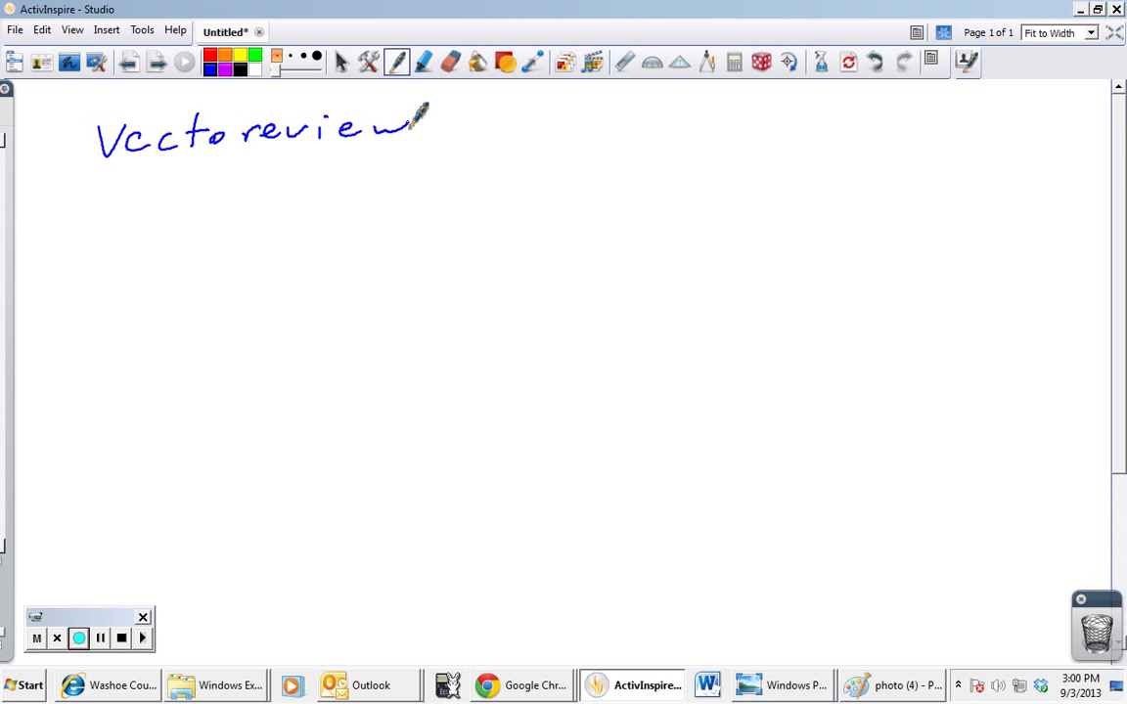
pyautogui.click(505, 61)
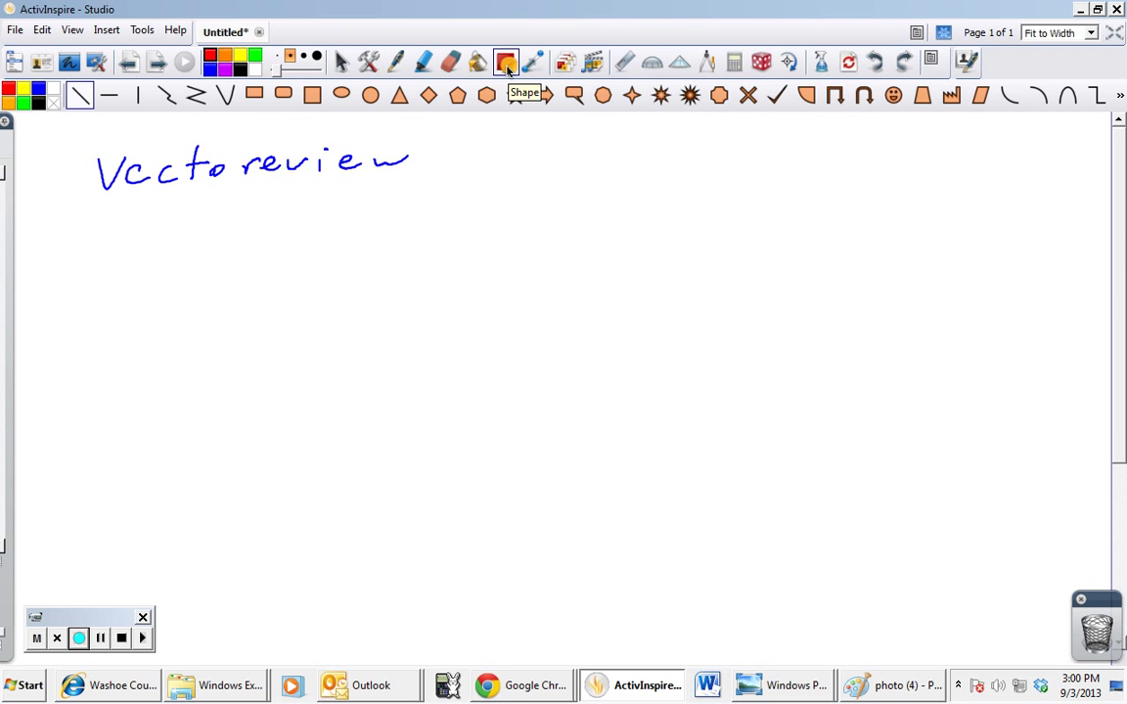
# - Draw a red horizontal arrow below the title
pyautogui.click(1121, 96)
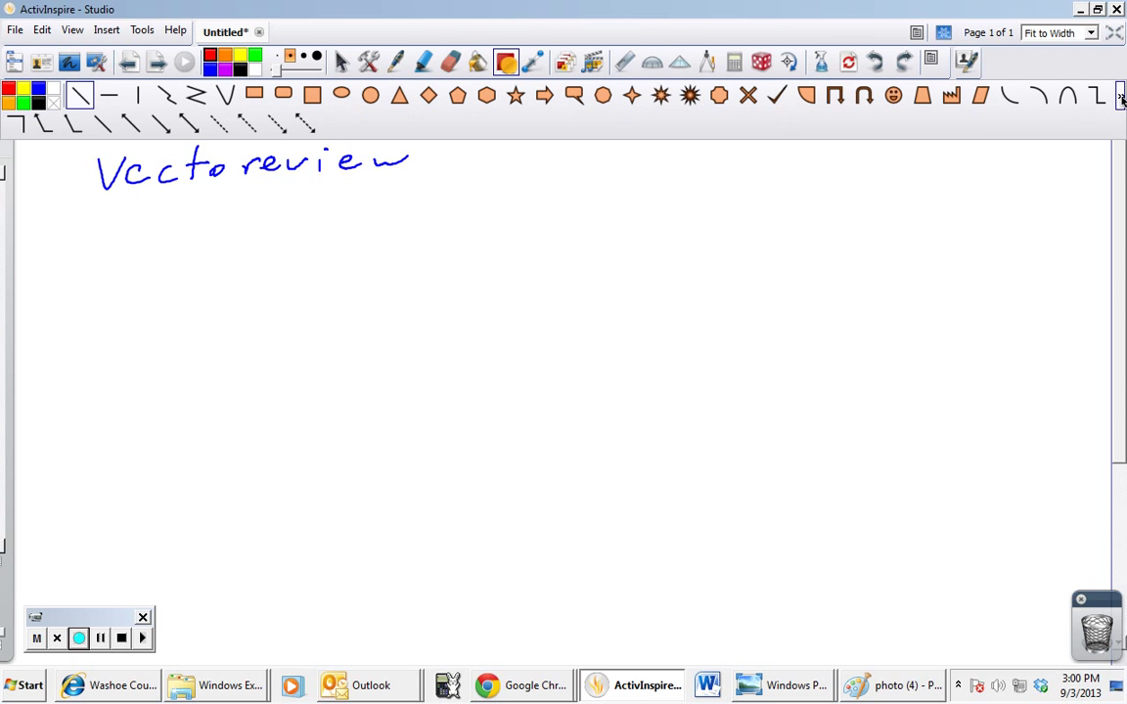
pyautogui.click(163, 125)
pyautogui.moveTo(178, 292); pyautogui.dragTo(476, 294)
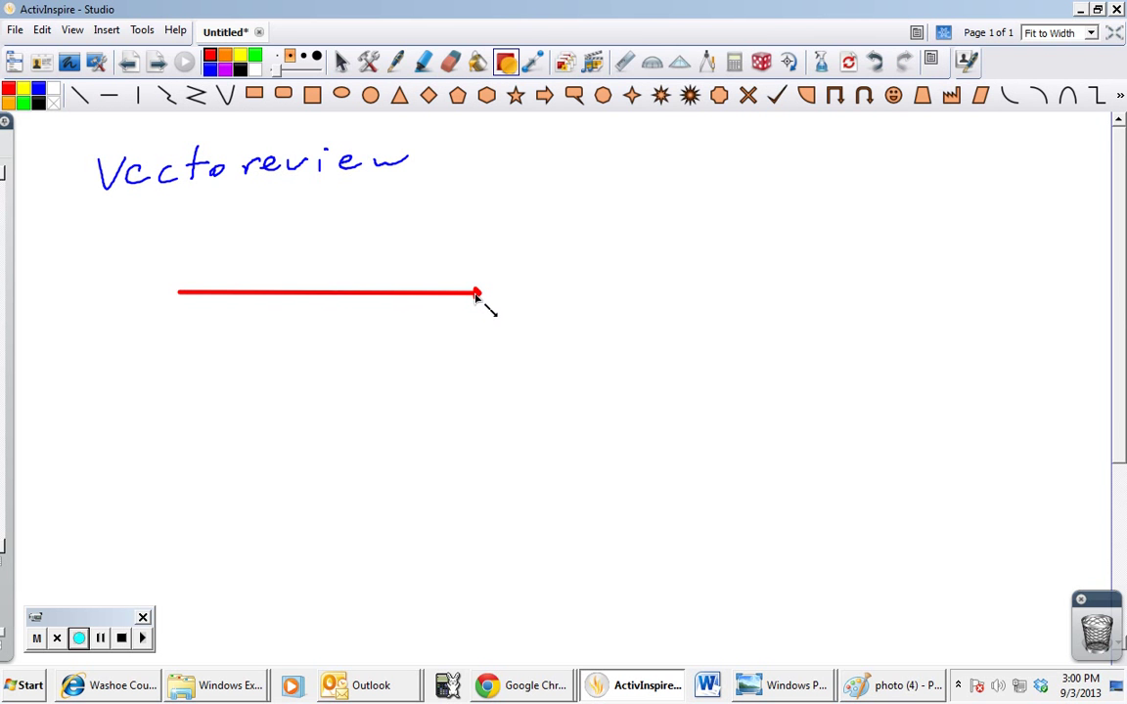
pyautogui.click(396, 61)
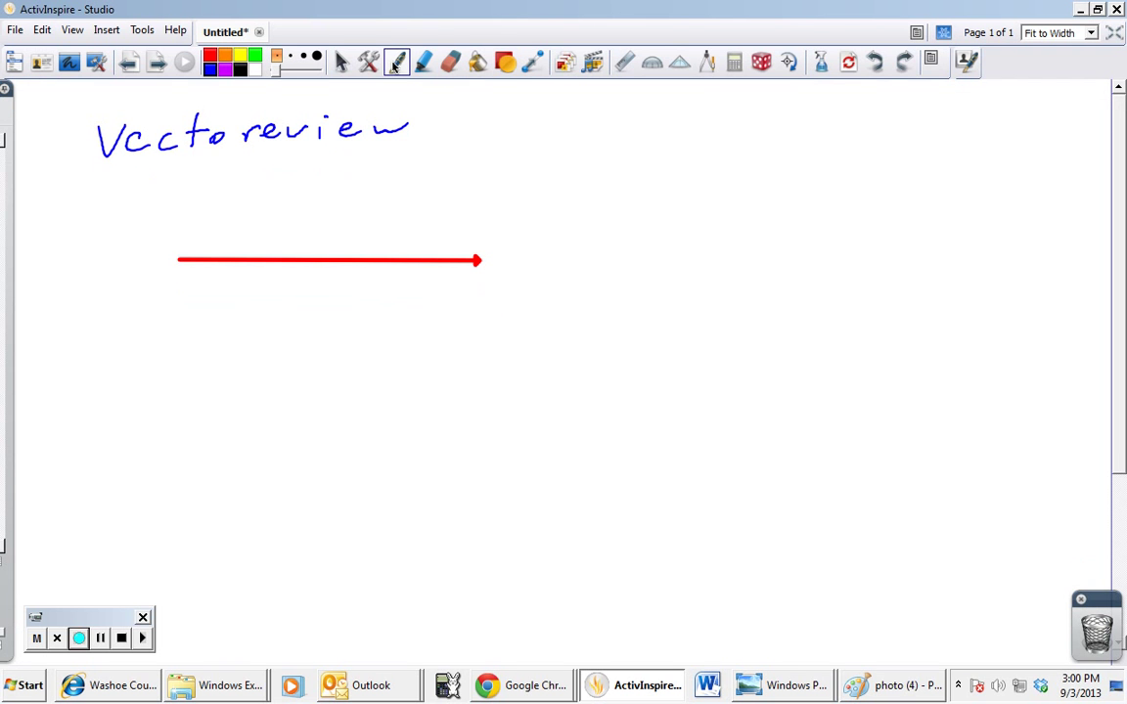
# - Label the arrow's ends 'tip' and 'tail', write 'magnitude = length' above, and begin heading '1'
pyautogui.moveTo(452, 301); pyautogui.dragTo(449, 324)
pyautogui.moveTo(442, 311)
pyautogui.mouseDown()
pyautogui.moveTo(462, 309)
pyautogui.moveTo(472, 324)
pyautogui.moveTo(494, 311)
pyautogui.mouseUp()
pyautogui.moveTo(145, 284); pyautogui.dragTo(143, 313)
pyautogui.moveTo(137, 295); pyautogui.dragTo(181, 311)
pyautogui.moveTo(197, 286); pyautogui.dragTo(199, 313)
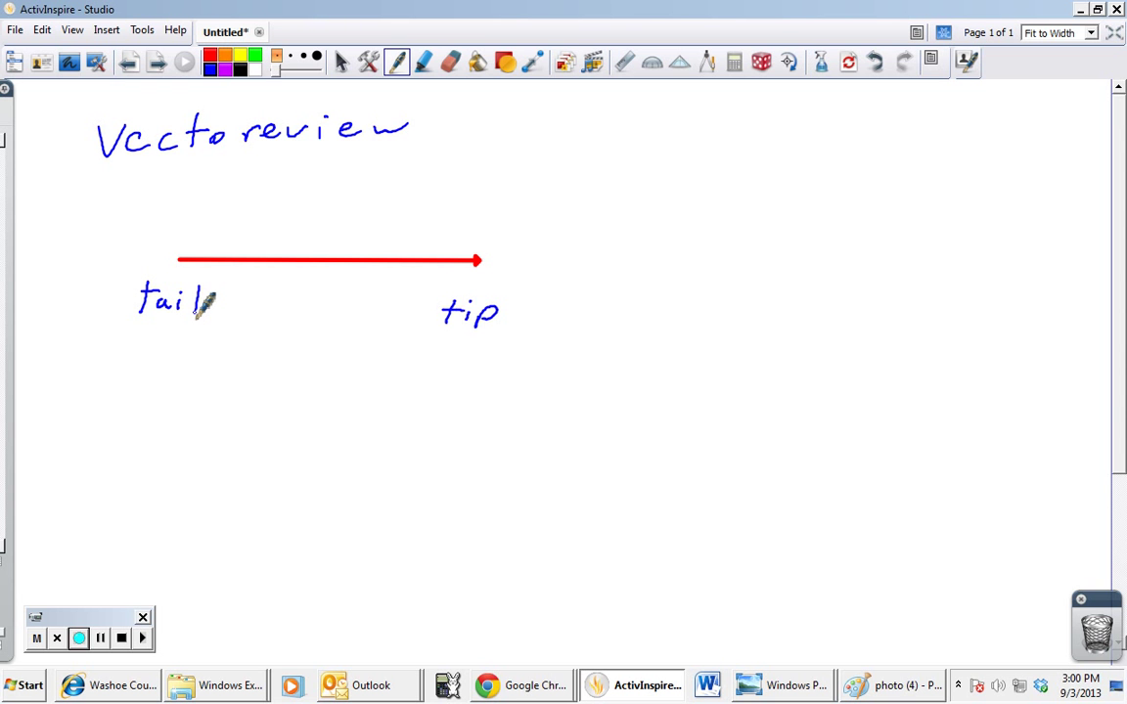
pyautogui.moveTo(213, 207)
pyautogui.mouseDown()
pyautogui.moveTo(274, 227)
pyautogui.moveTo(302, 206)
pyautogui.moveTo(324, 221)
pyautogui.moveTo(516, 215)
pyautogui.moveTo(504, 232)
pyautogui.moveTo(568, 207)
pyautogui.mouseUp()
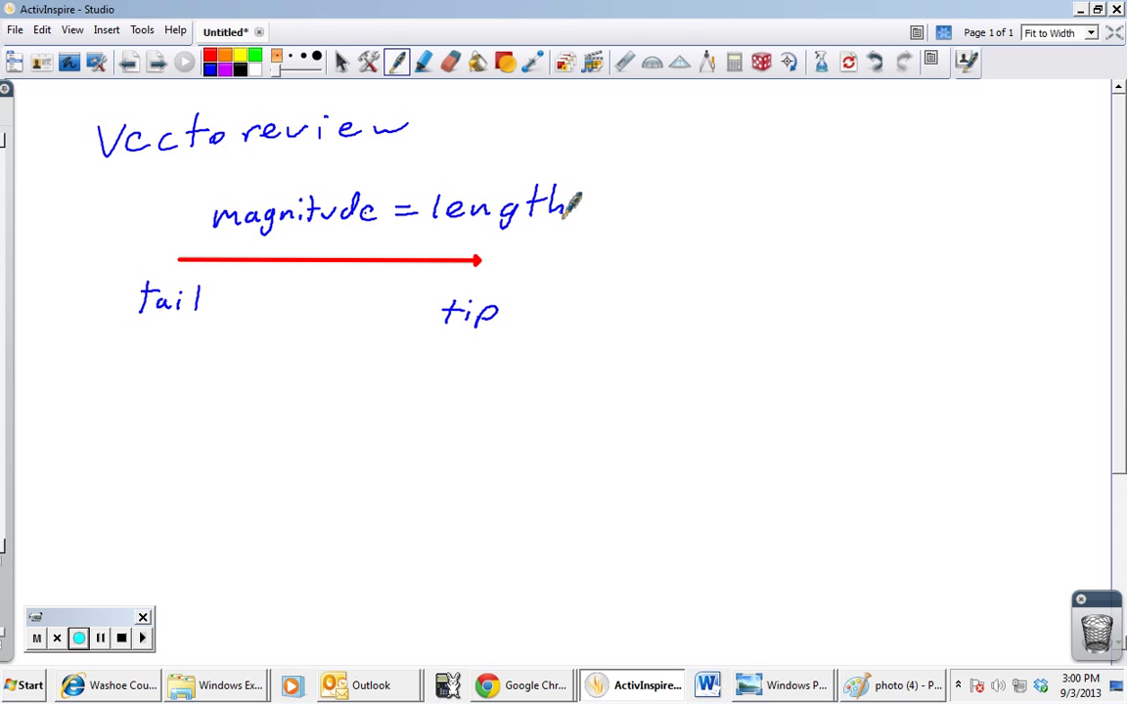
pyautogui.moveTo(118, 366)
pyautogui.mouseDown()
pyautogui.moveTo(113, 388)
pyautogui.moveTo(217, 388)
pyautogui.mouseUp()
# - Complete the heading '1. multiplication by scalar' beneath the labelled red arrow
pyautogui.click(126, 387)
pyautogui.moveTo(233, 371)
pyautogui.mouseDown()
pyautogui.moveTo(230, 390)
pyautogui.moveTo(251, 391)
pyautogui.moveTo(262, 377)
pyautogui.mouseUp()
pyautogui.moveTo(270, 378)
pyautogui.mouseDown()
pyautogui.moveTo(270, 391)
pyautogui.moveTo(398, 392)
pyautogui.mouseUp()
pyautogui.click(270, 367)
pyautogui.click(329, 366)
pyautogui.moveTo(392, 379); pyautogui.dragTo(407, 379)
pyautogui.moveTo(434, 378)
pyautogui.mouseDown()
pyautogui.moveTo(433, 392)
pyautogui.moveTo(460, 379)
pyautogui.moveTo(481, 388)
pyautogui.mouseUp()
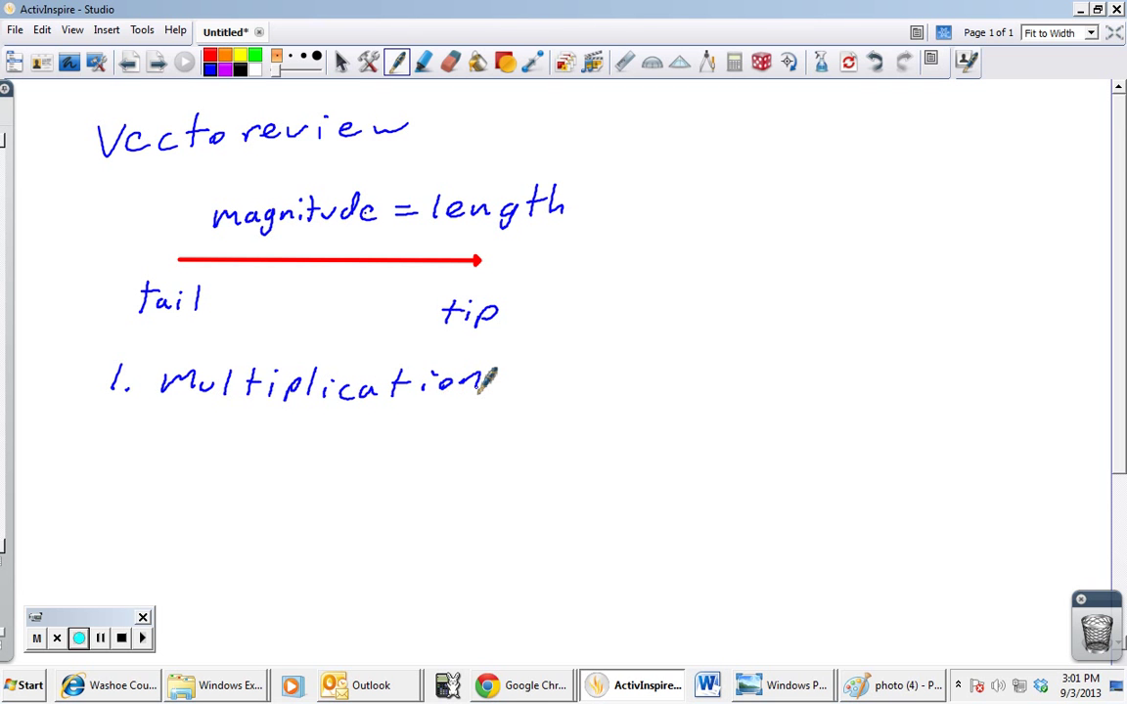
pyautogui.moveTo(538, 358)
pyautogui.mouseDown()
pyautogui.moveTo(548, 382)
pyautogui.moveTo(579, 396)
pyautogui.mouseUp()
pyautogui.moveTo(651, 368); pyautogui.dragTo(634, 389)
pyautogui.moveTo(683, 375)
pyautogui.mouseDown()
pyautogui.moveTo(690, 387)
pyautogui.moveTo(735, 389)
pyautogui.moveTo(797, 370)
pyautogui.mouseUp()
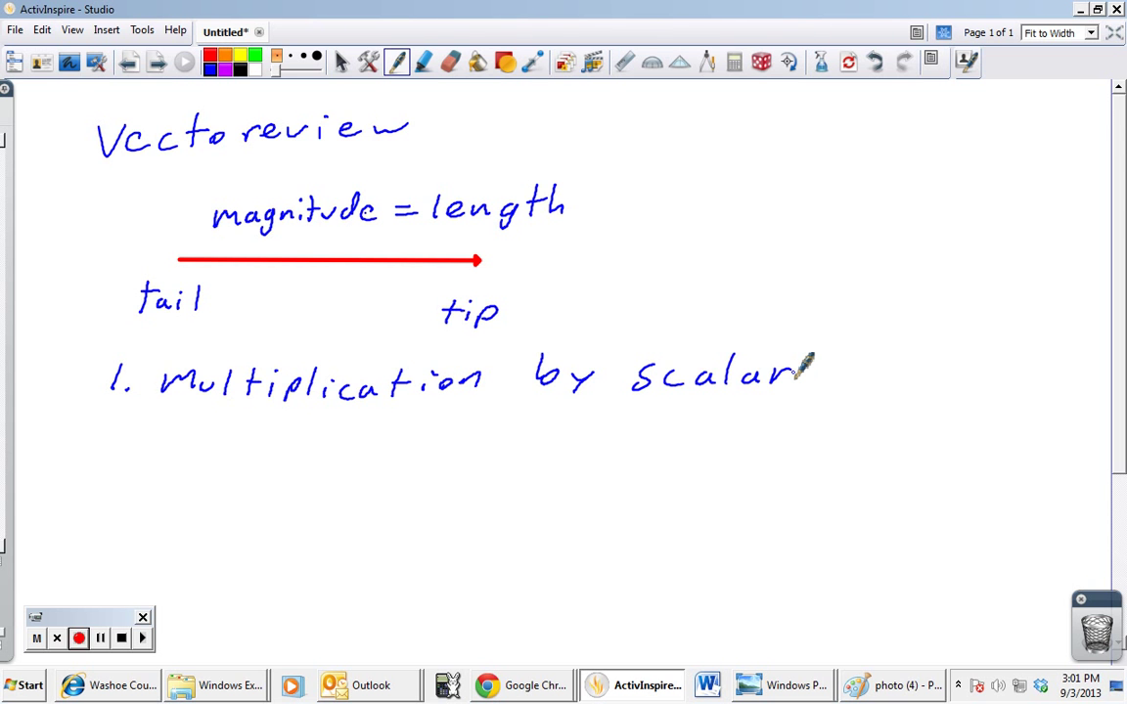
pyautogui.click(502, 68)
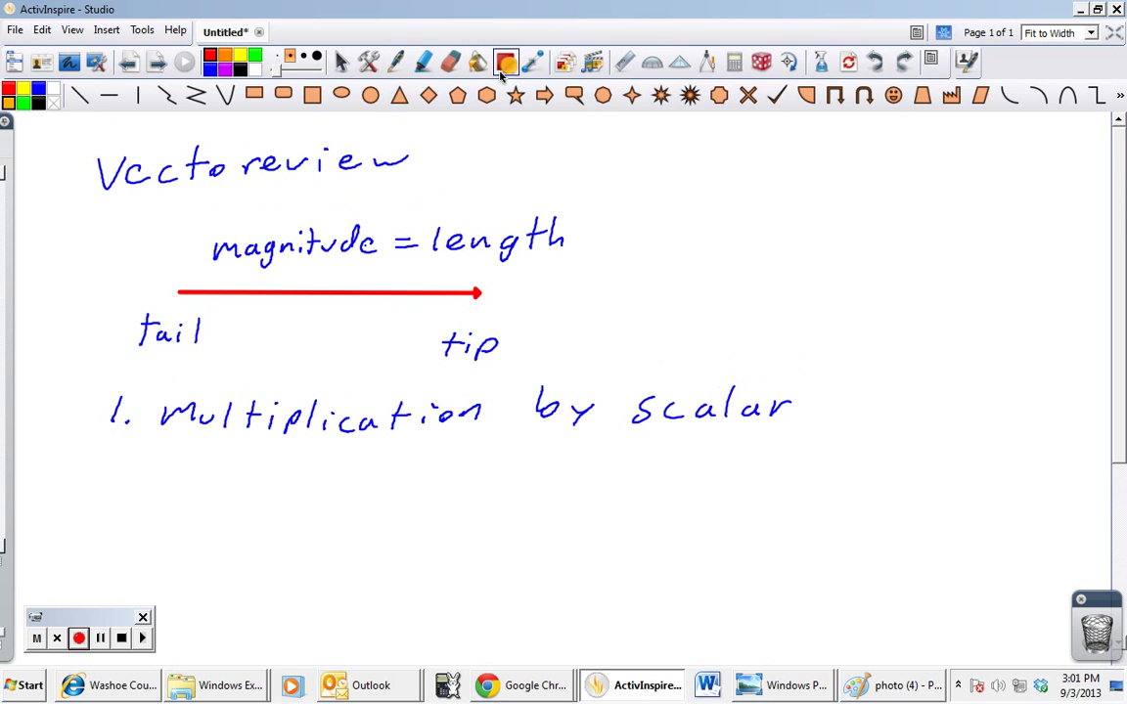
# - Draw a long blue single-headed arrow under the heading and label it 'a'
pyautogui.click(532, 63)
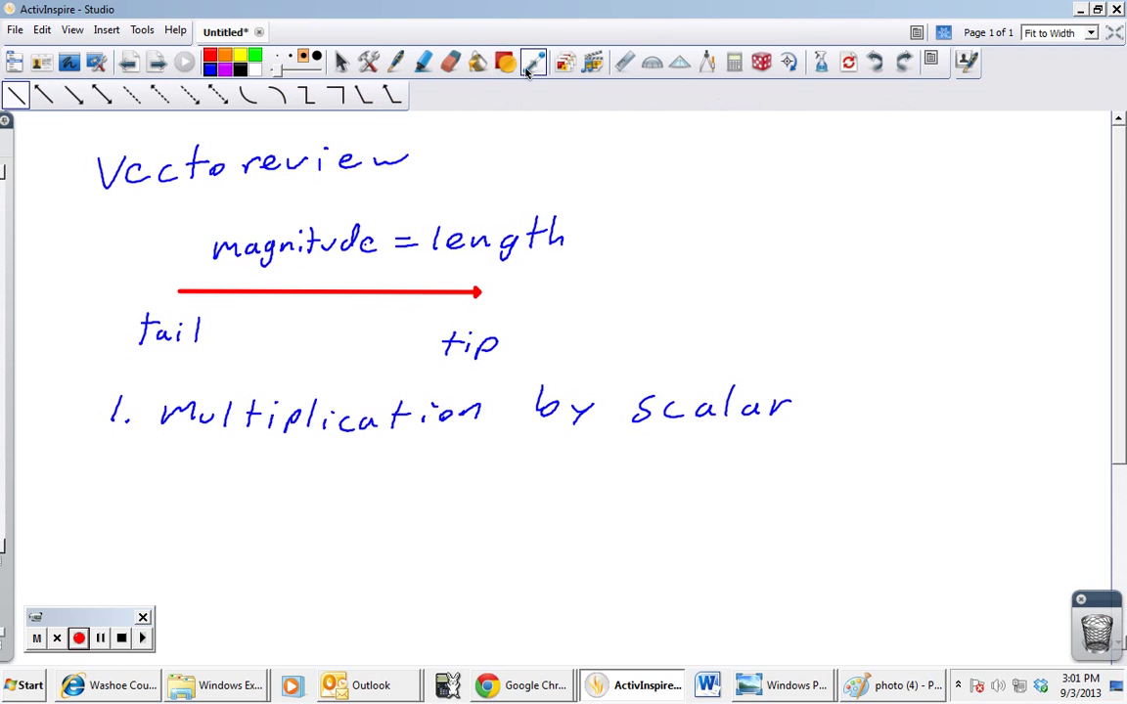
pyautogui.click(76, 98)
pyautogui.moveTo(234, 479); pyautogui.dragTo(487, 533)
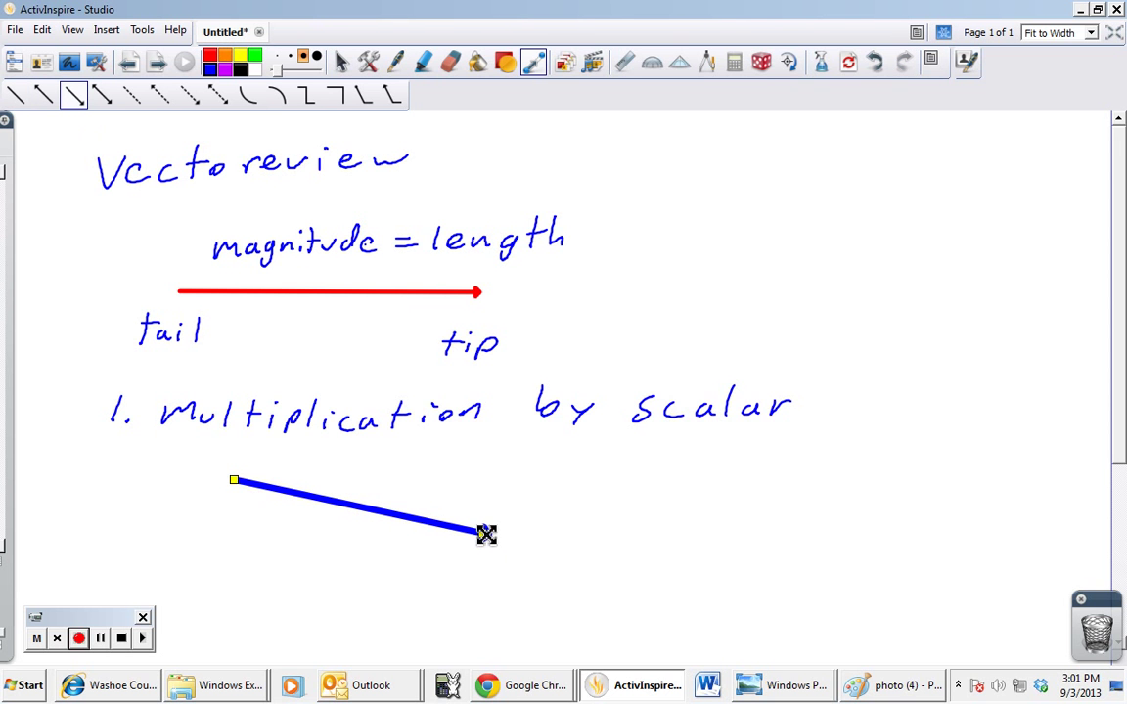
pyautogui.click(396, 61)
pyautogui.moveTo(305, 512); pyautogui.dragTo(350, 525)
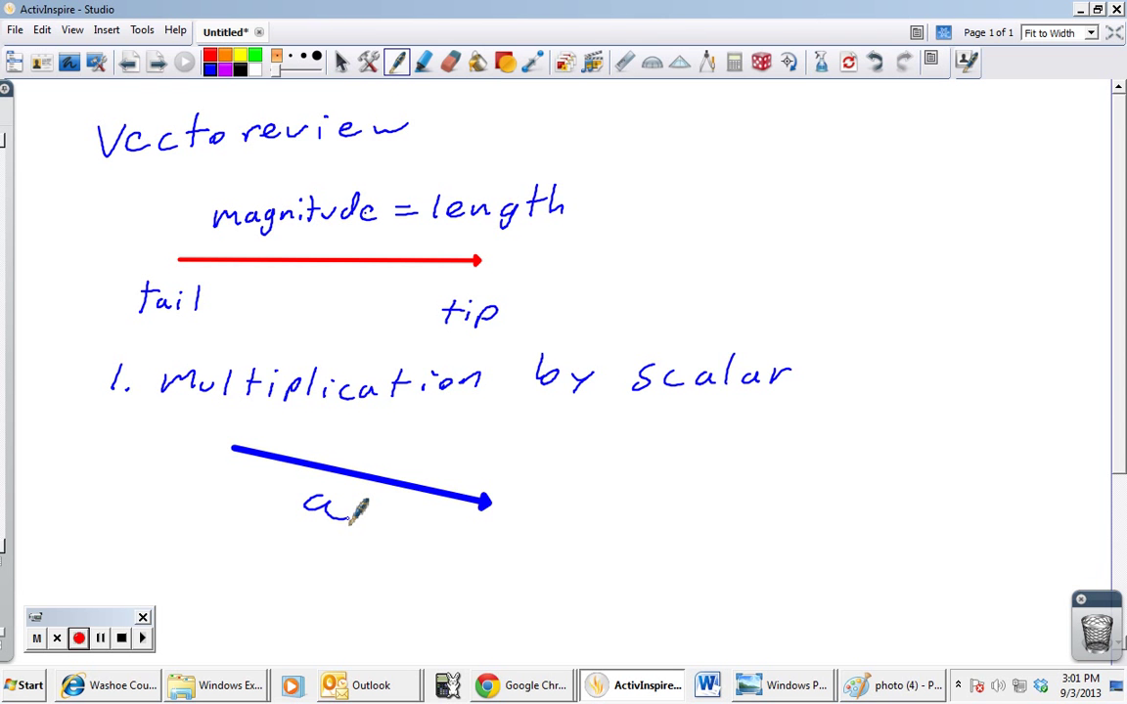
# - Write '½ a' right of arrow a and draw a shorter arrow beneath it
pyautogui.moveTo(629, 450); pyautogui.dragTo(626, 471)
pyautogui.moveTo(610, 477)
pyautogui.mouseDown()
pyautogui.moveTo(636, 475)
pyautogui.moveTo(636, 499)
pyautogui.moveTo(683, 493)
pyautogui.mouseUp()
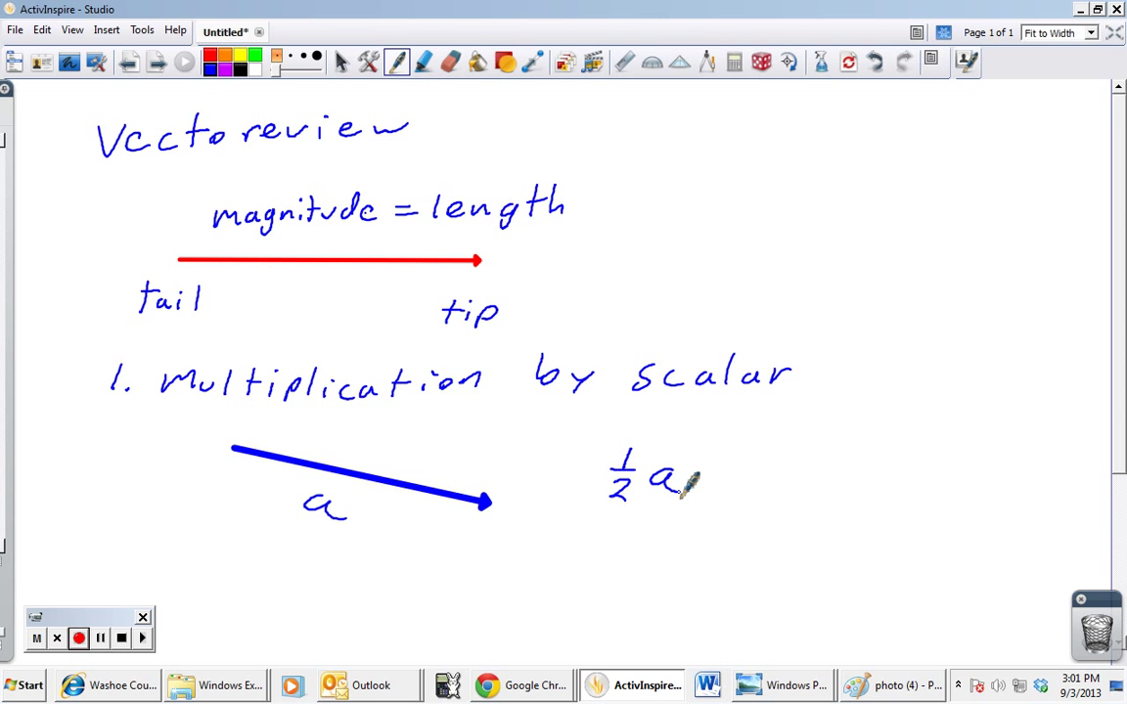
pyautogui.click(530, 65)
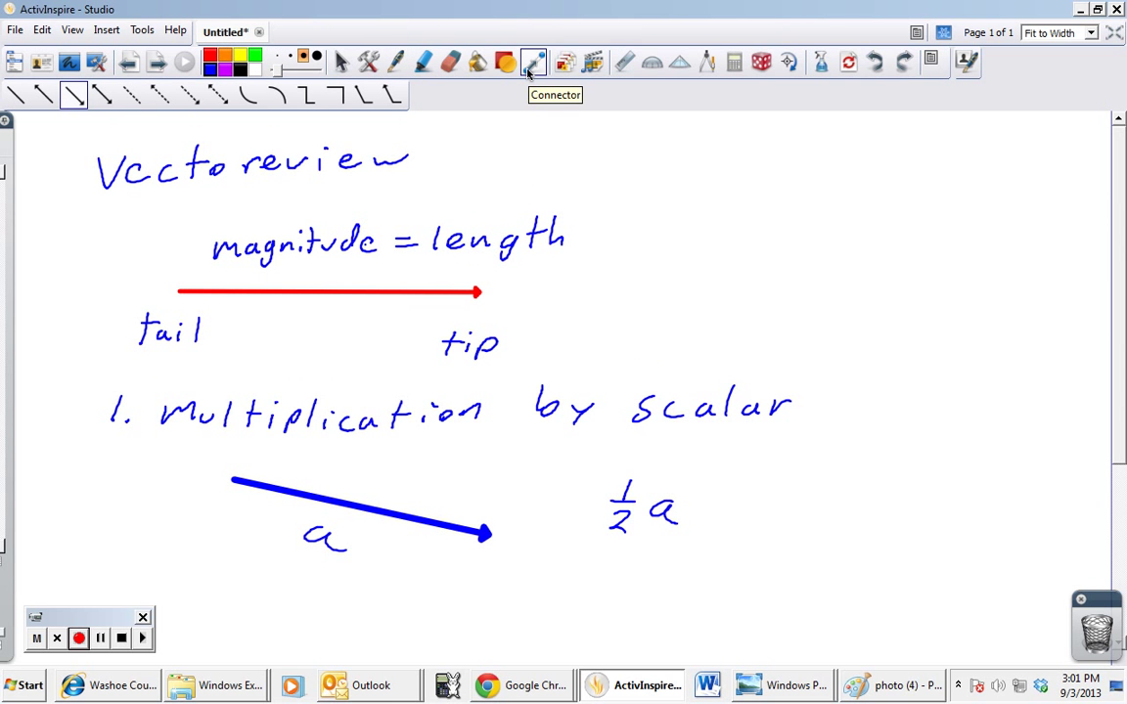
pyautogui.moveTo(606, 555); pyautogui.dragTo(729, 595)
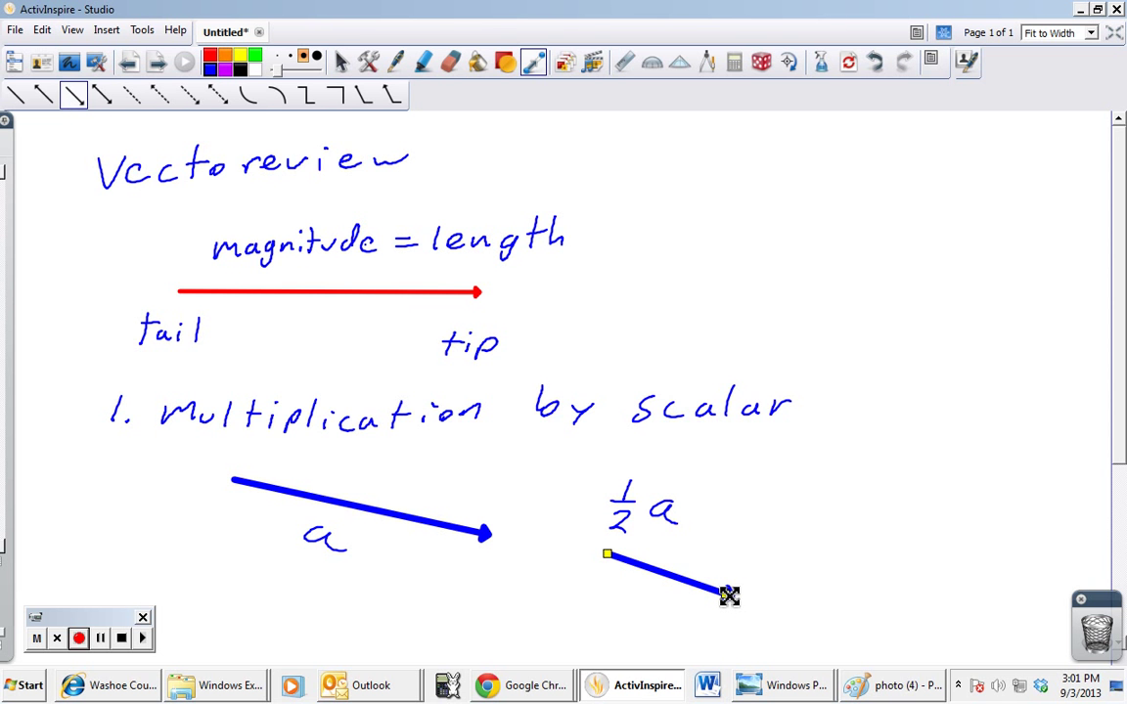
pyautogui.moveTo(729, 596); pyautogui.dragTo(741, 588)
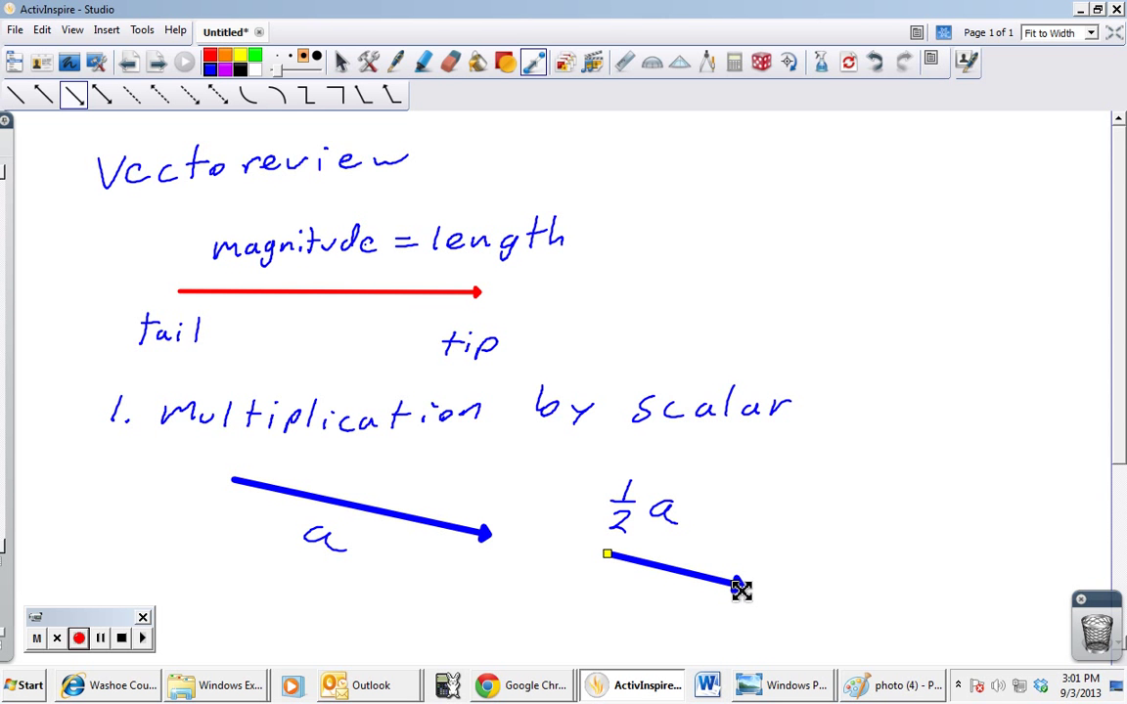
pyautogui.hotkey('ctrl', 'z')
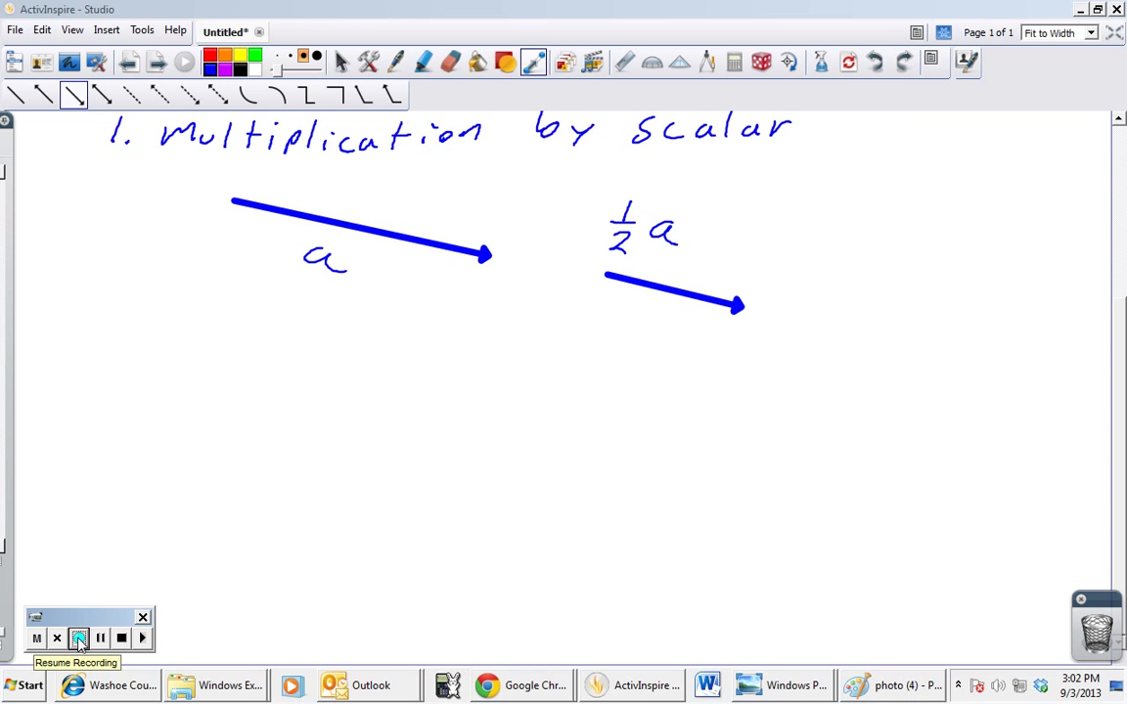
# - Write '2a' below arrow a and draw a long arrow under that label
pyautogui.click(78, 639)
pyautogui.moveTo(202, 304); pyautogui.dragTo(223, 338)
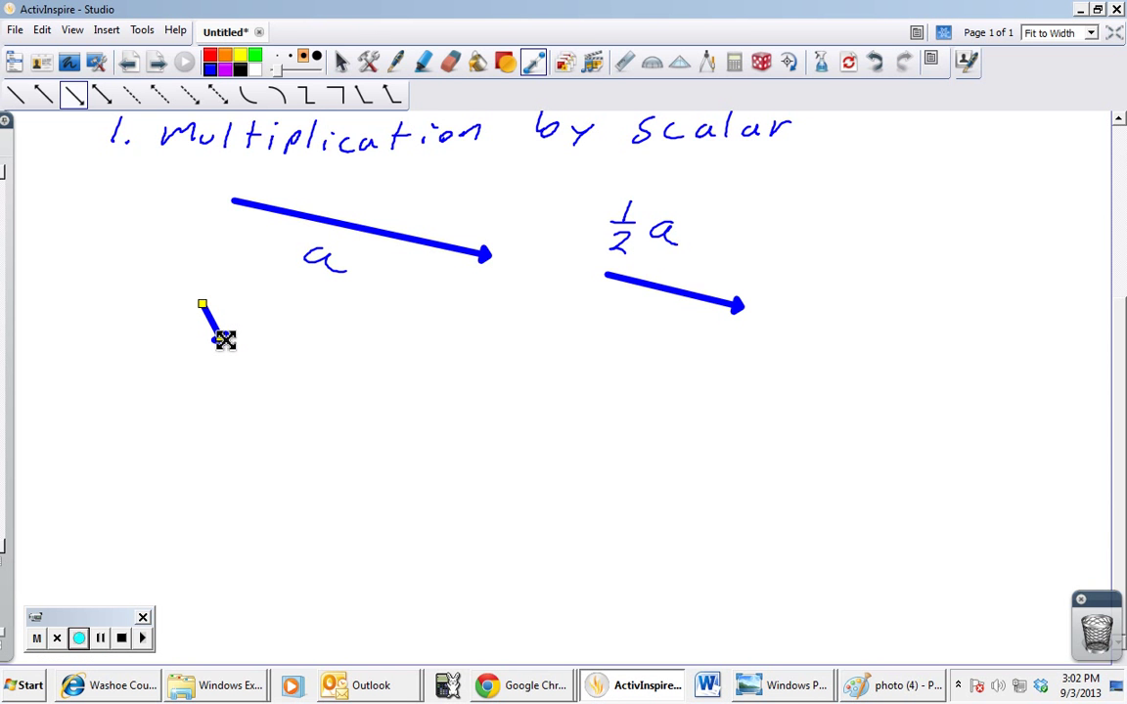
pyautogui.click(875, 63)
pyautogui.click(396, 62)
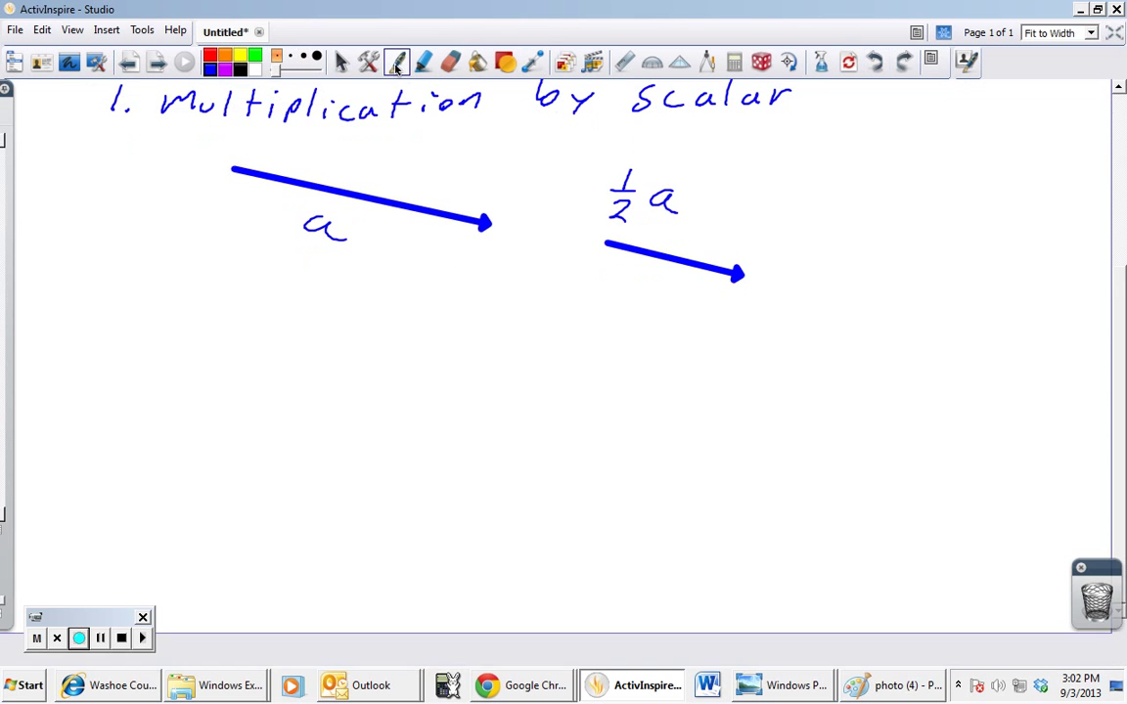
pyautogui.moveTo(188, 288); pyautogui.dragTo(209, 319)
pyautogui.moveTo(234, 309); pyautogui.dragTo(246, 313)
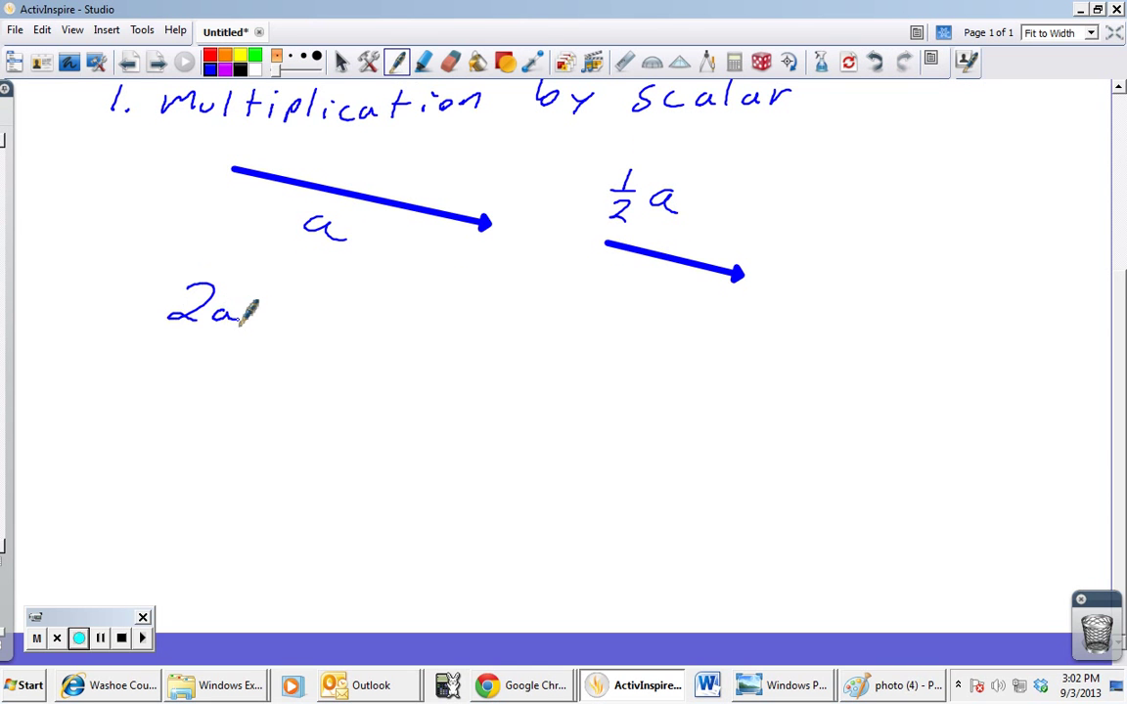
pyautogui.click(533, 62)
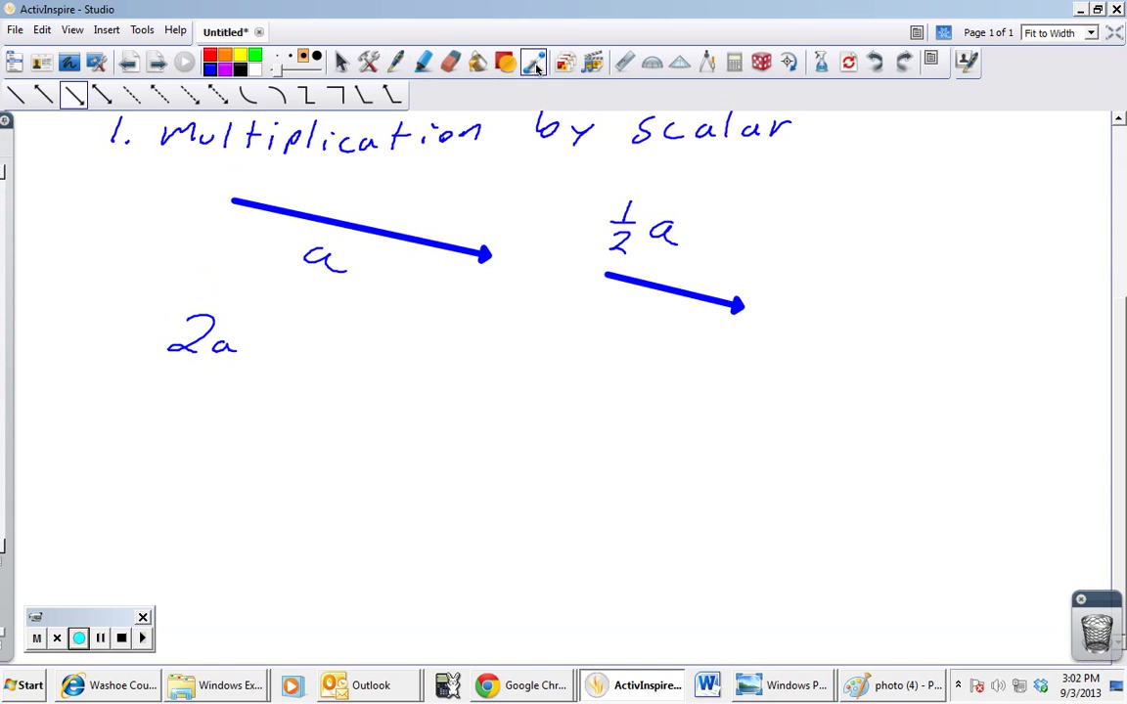
pyautogui.moveTo(221, 389)
pyautogui.mouseDown()
pyautogui.moveTo(434, 444)
pyautogui.moveTo(736, 570)
pyautogui.moveTo(711, 594)
pyautogui.mouseUp()
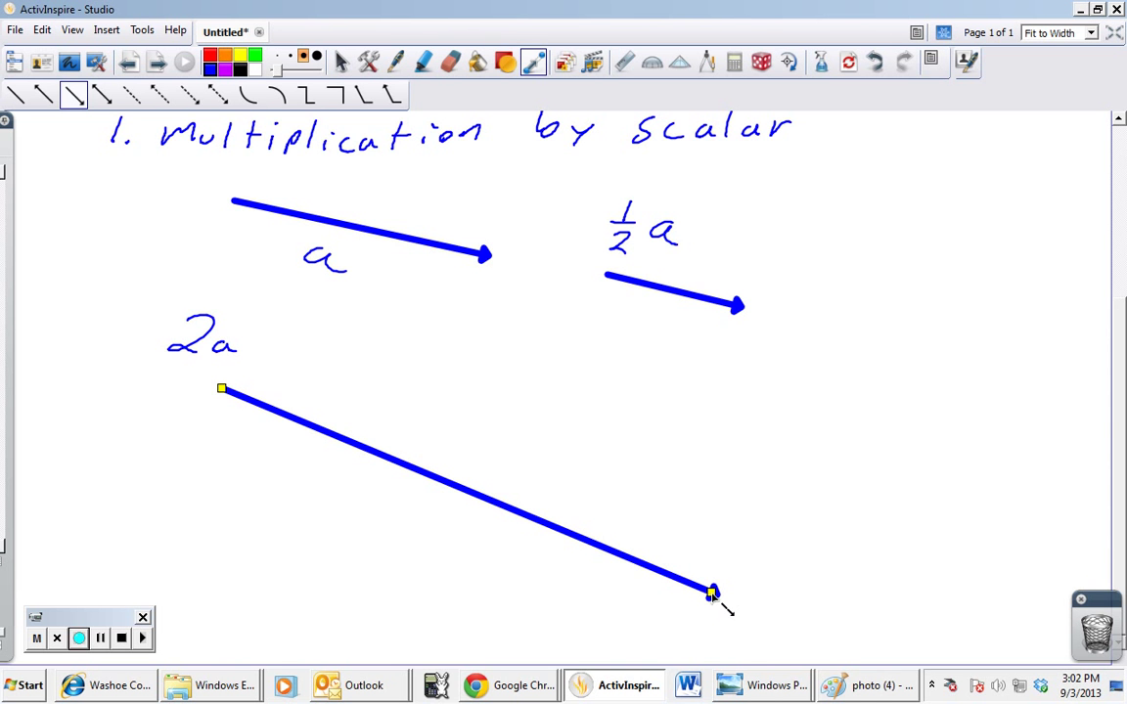
pyautogui.click(395, 61)
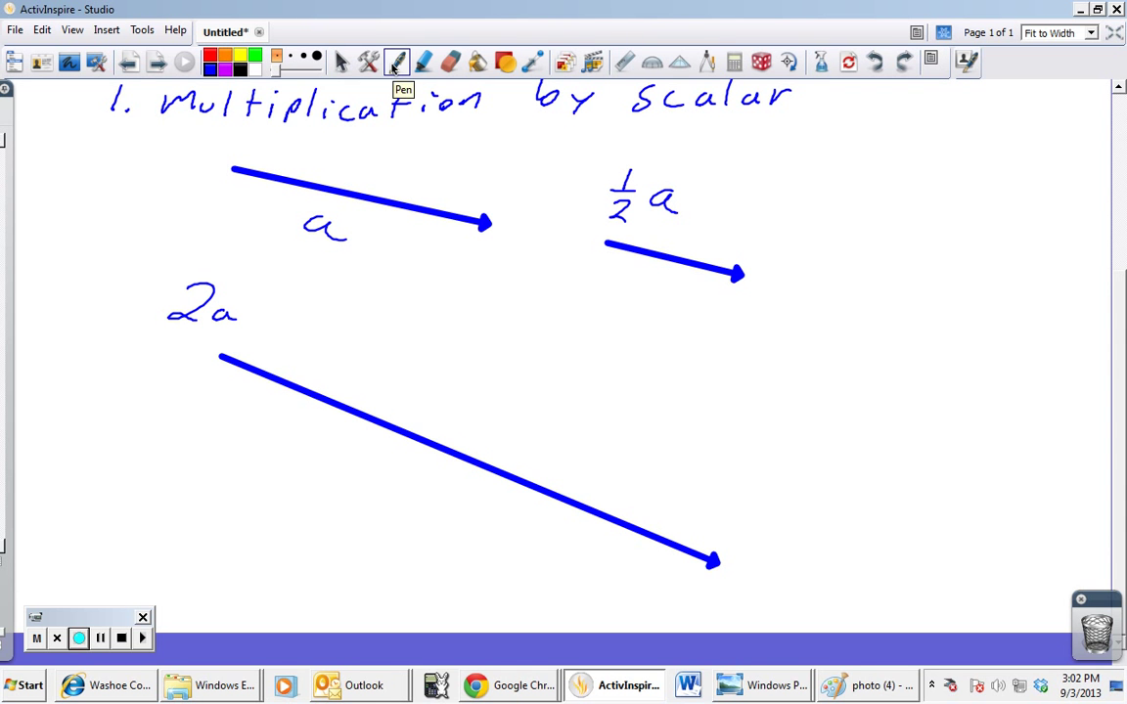
# - Write '-1/3 a' right of 2a with a short up-left arrow beneath it
pyautogui.moveTo(393, 340)
pyautogui.mouseDown()
pyautogui.moveTo(448, 347)
pyautogui.moveTo(424, 369)
pyautogui.mouseUp()
pyautogui.moveTo(480, 347)
pyautogui.mouseDown()
pyautogui.moveTo(422, 373)
pyautogui.moveTo(486, 363)
pyautogui.mouseUp()
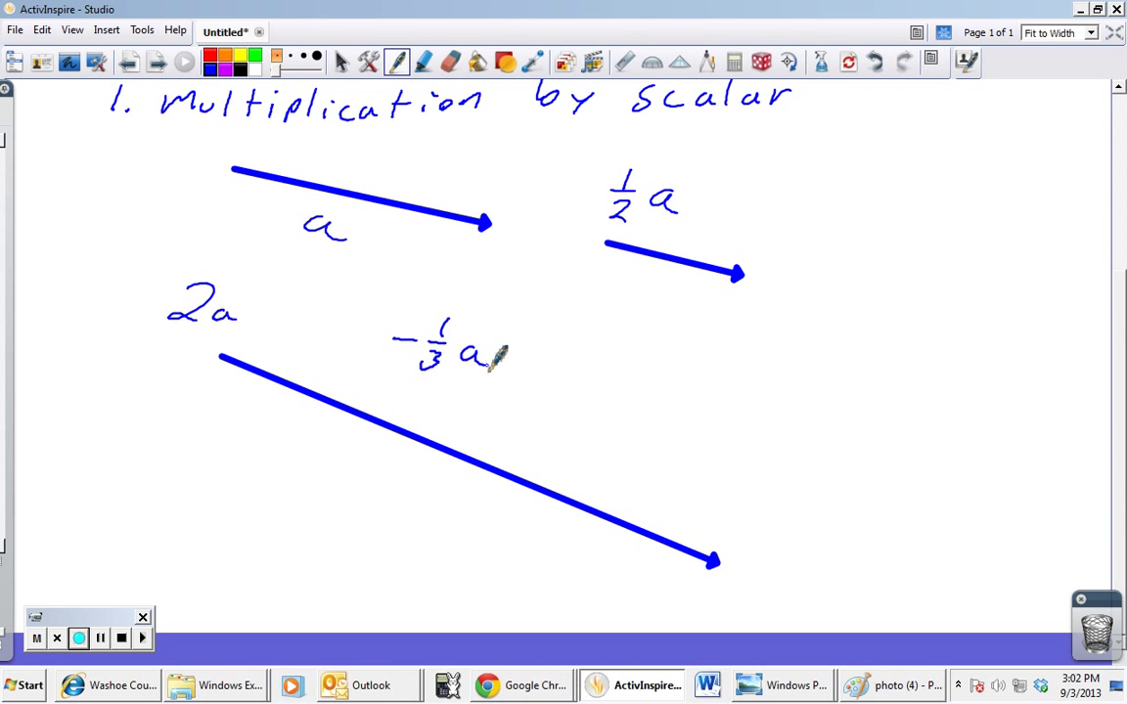
pyautogui.click(531, 62)
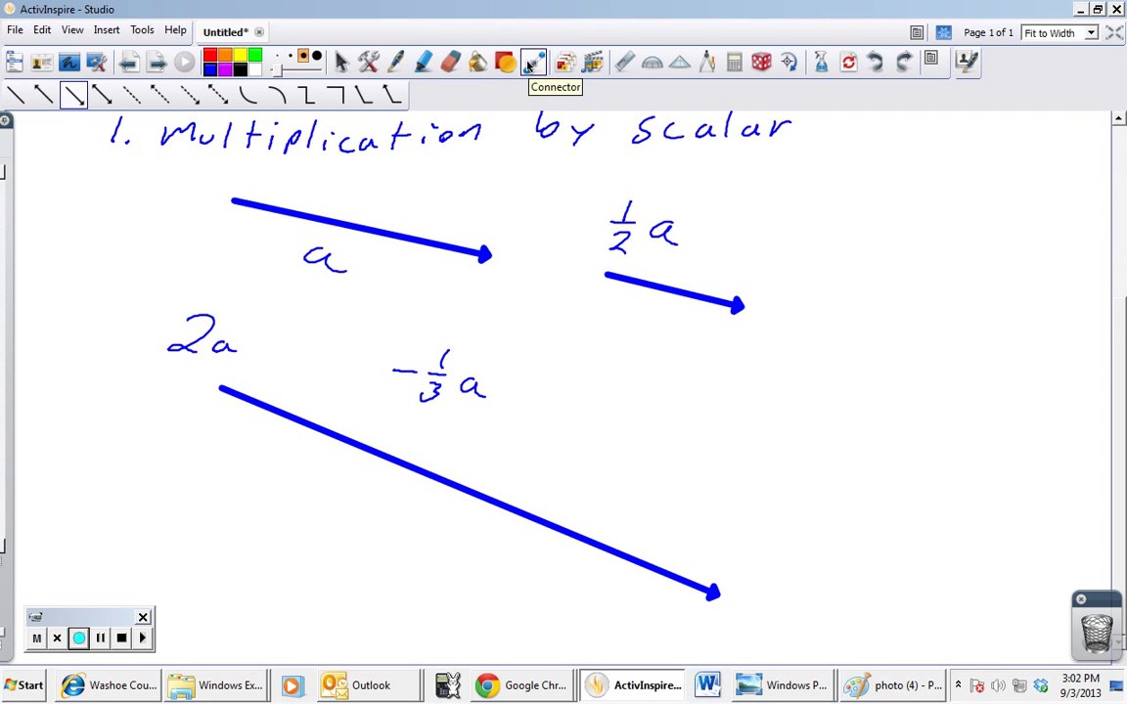
pyautogui.moveTo(541, 416); pyautogui.dragTo(470, 386)
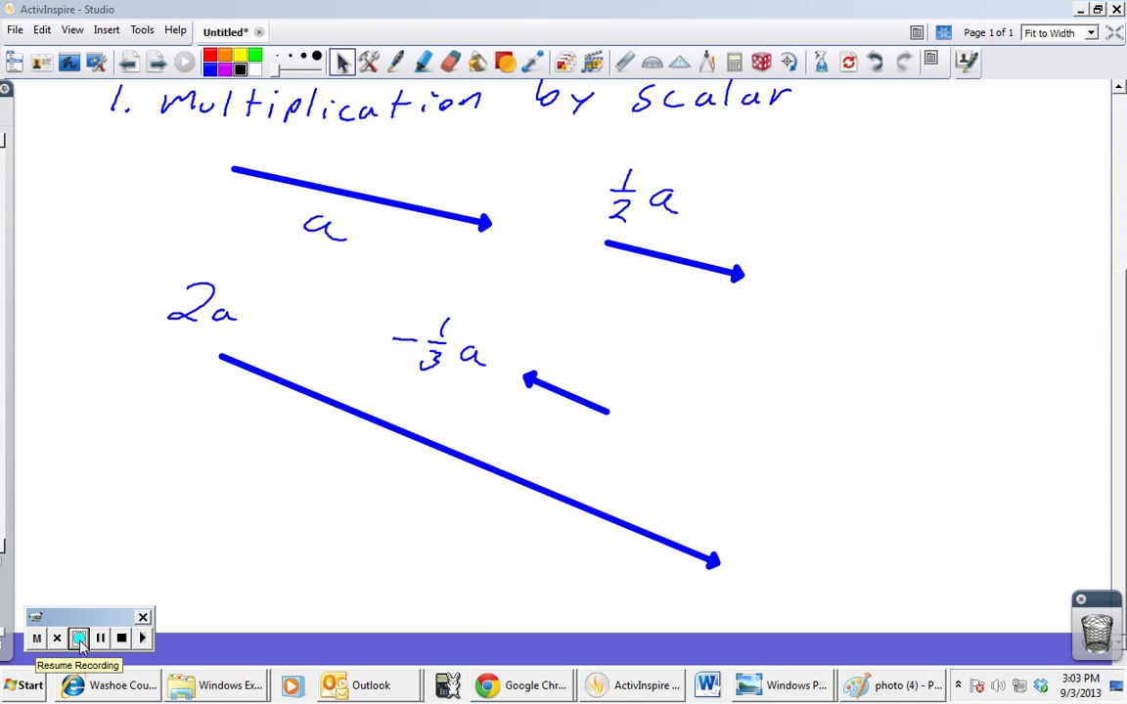
# - Resume the recording and add a new blank page 2 to the flipchart
pyautogui.click(79, 639)
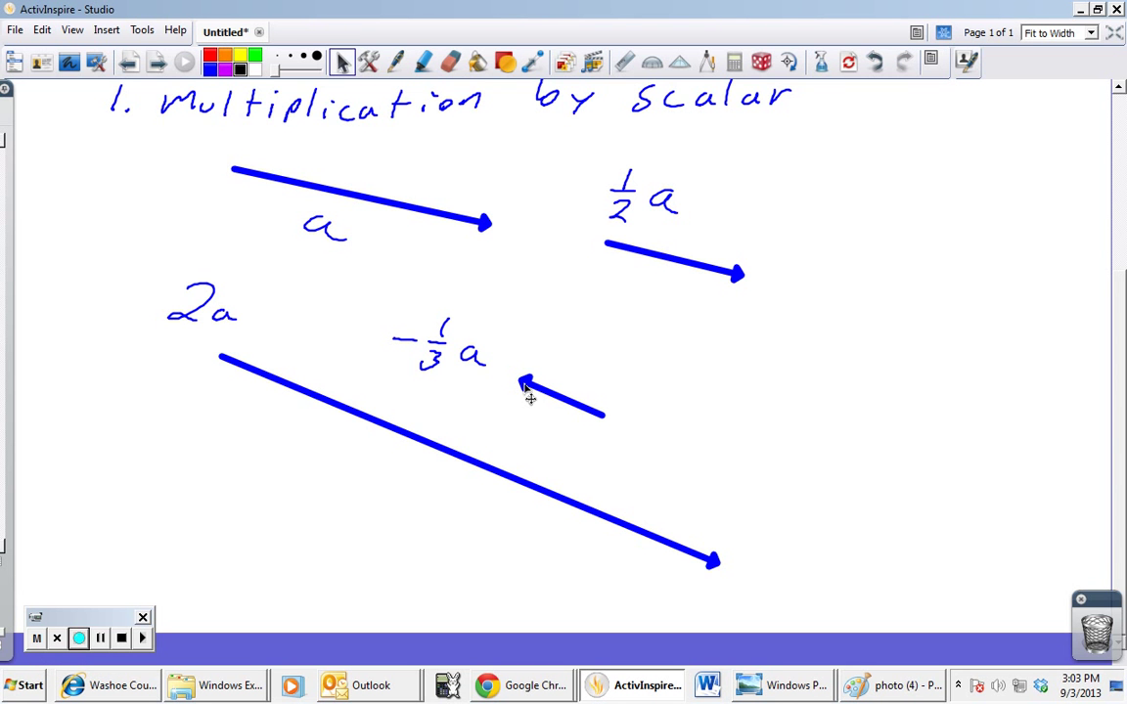
pyautogui.click(156, 63)
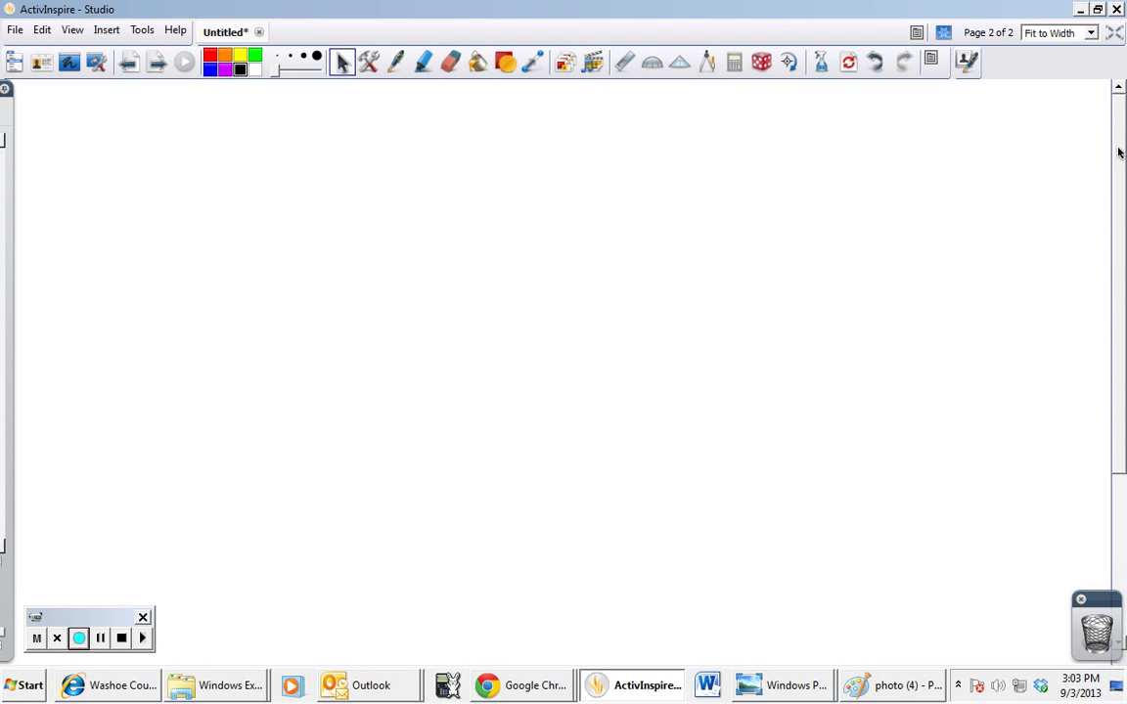
# - Handwrite the heading '2. Vector addition & subtraction' at the top of page 2
pyautogui.hotkey('ctrl', 'z')
pyautogui.click(396, 62)
pyautogui.moveTo(109, 124)
pyautogui.mouseDown()
pyautogui.moveTo(131, 120)
pyautogui.moveTo(157, 146)
pyautogui.mouseUp()
pyautogui.moveTo(172, 132)
pyautogui.mouseDown()
pyautogui.moveTo(218, 138)
pyautogui.moveTo(326, 142)
pyautogui.moveTo(356, 135)
pyautogui.moveTo(373, 114)
pyautogui.moveTo(389, 131)
pyautogui.moveTo(394, 117)
pyautogui.moveTo(448, 132)
pyautogui.moveTo(534, 119)
pyautogui.mouseUp()
pyautogui.moveTo(593, 124)
pyautogui.mouseDown()
pyautogui.moveTo(646, 111)
pyautogui.moveTo(666, 127)
pyautogui.moveTo(701, 114)
pyautogui.moveTo(708, 126)
pyautogui.moveTo(867, 123)
pyautogui.mouseUp()
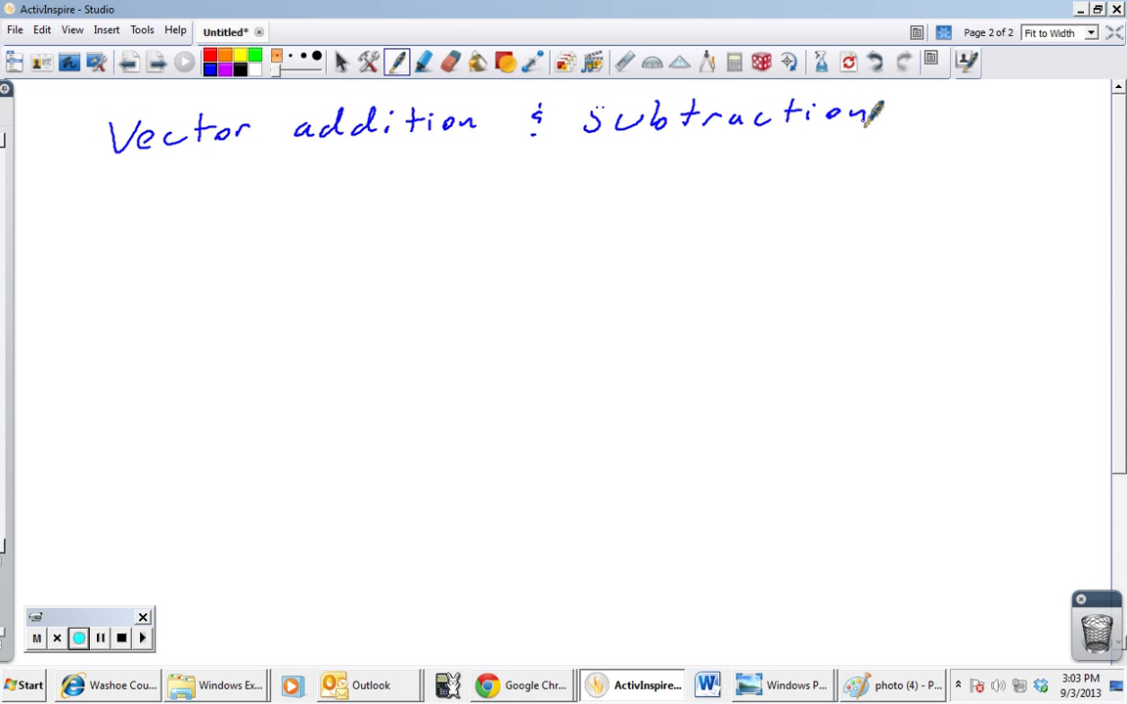
pyautogui.moveTo(63, 131)
pyautogui.mouseDown()
pyautogui.moveTo(84, 127)
pyautogui.moveTo(86, 152)
pyautogui.mouseUp()
pyautogui.click(91, 152)
# - Write the subheading 'a. graphically' and pick a single-arrow line style
pyautogui.moveTo(147, 178)
pyautogui.mouseDown()
pyautogui.moveTo(156, 196)
pyautogui.moveTo(190, 207)
pyautogui.moveTo(412, 154)
pyautogui.moveTo(440, 164)
pyautogui.moveTo(436, 200)
pyautogui.mouseUp()
pyautogui.click(157, 195)
pyautogui.click(533, 61)
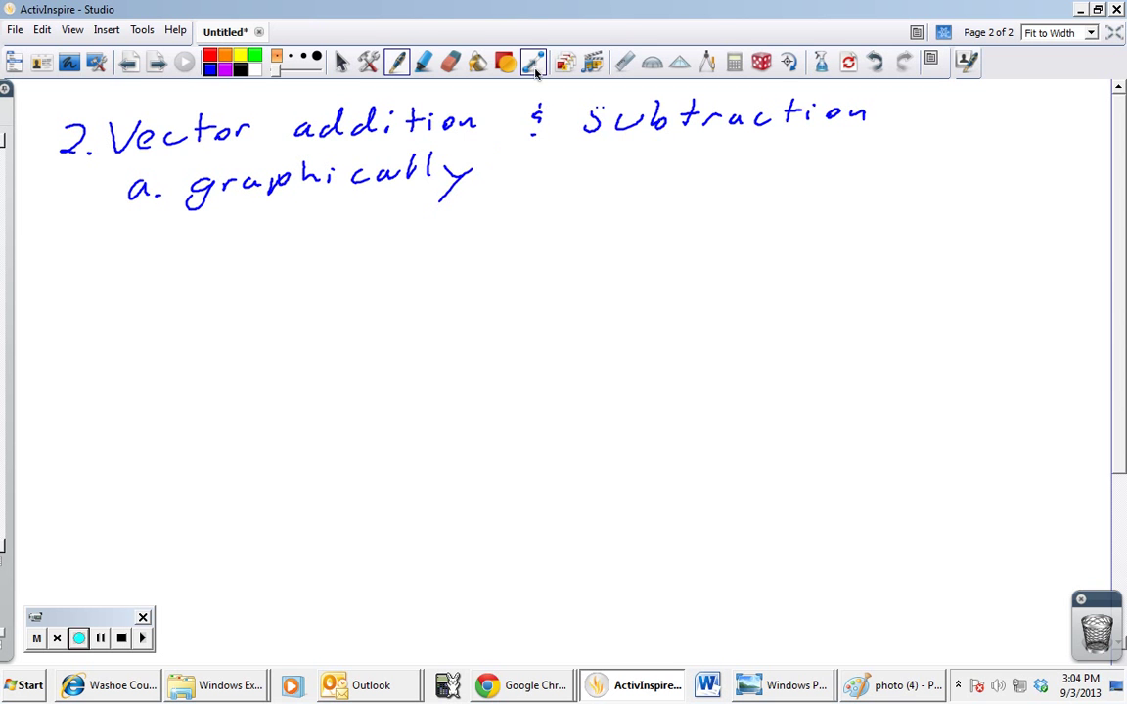
pyautogui.click(103, 95)
pyautogui.click(75, 97)
# - Draw a blue up-right arrow and a red horizontal arrow, labelled 'a' and 'b'
pyautogui.moveTo(159, 359); pyautogui.dragTo(302, 279)
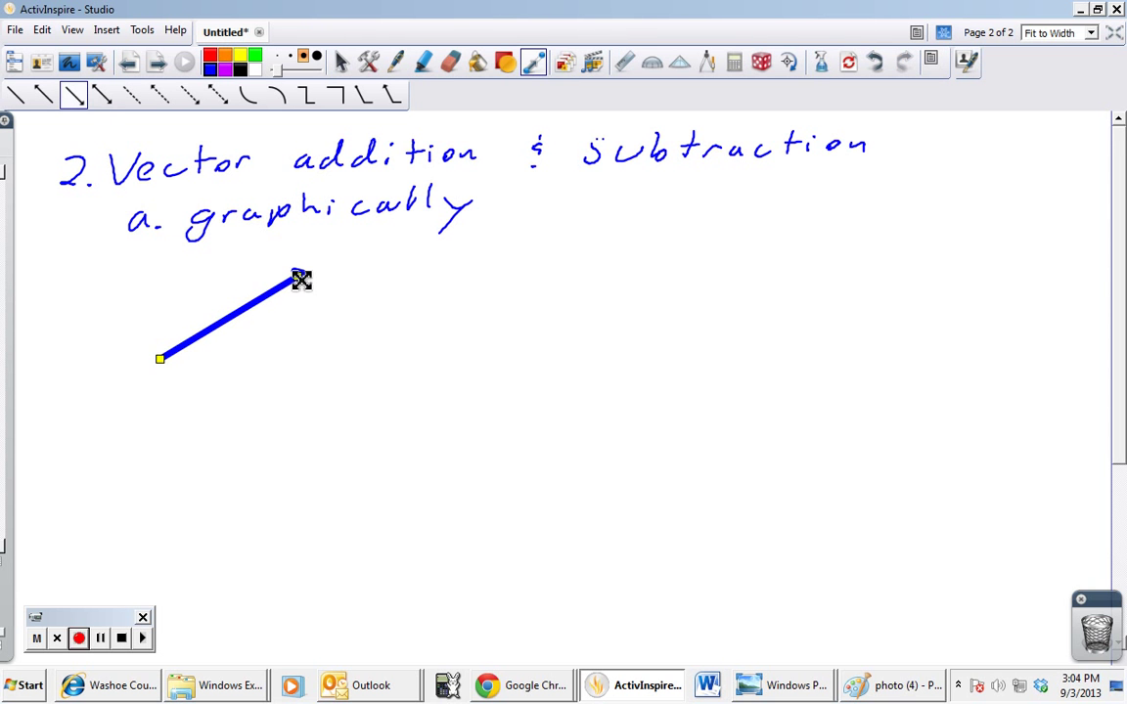
pyautogui.click(209, 61)
pyautogui.moveTo(432, 279); pyautogui.dragTo(668, 279)
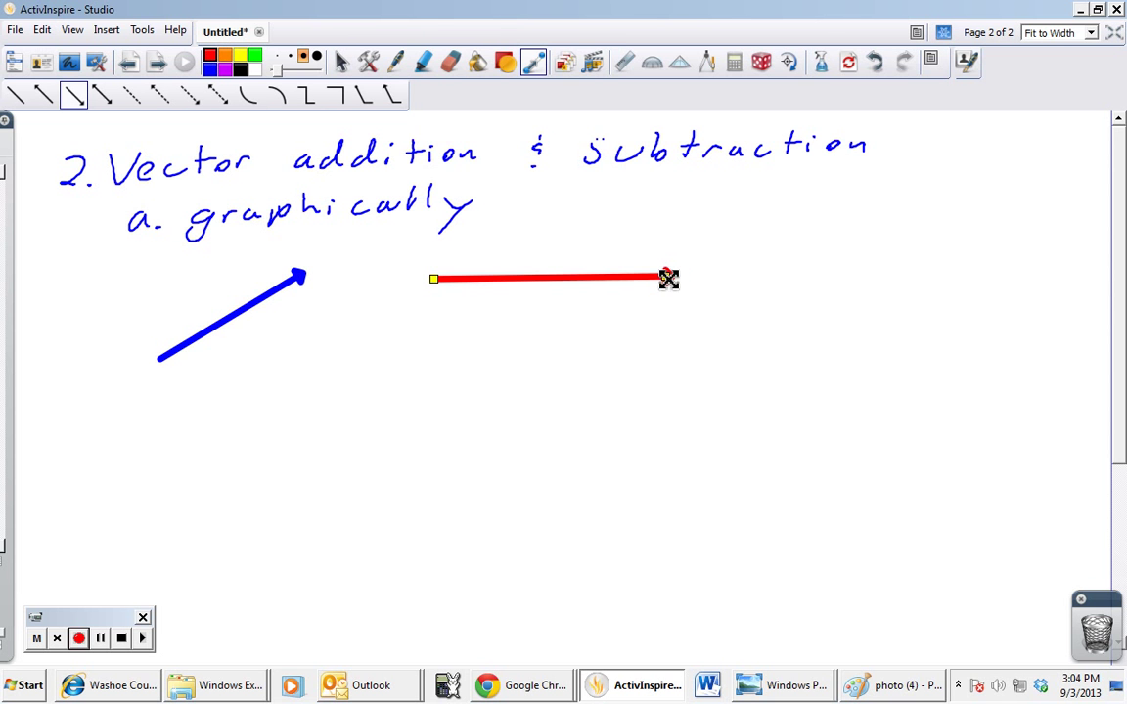
pyautogui.click(396, 61)
pyautogui.moveTo(202, 245); pyautogui.dragTo(221, 254)
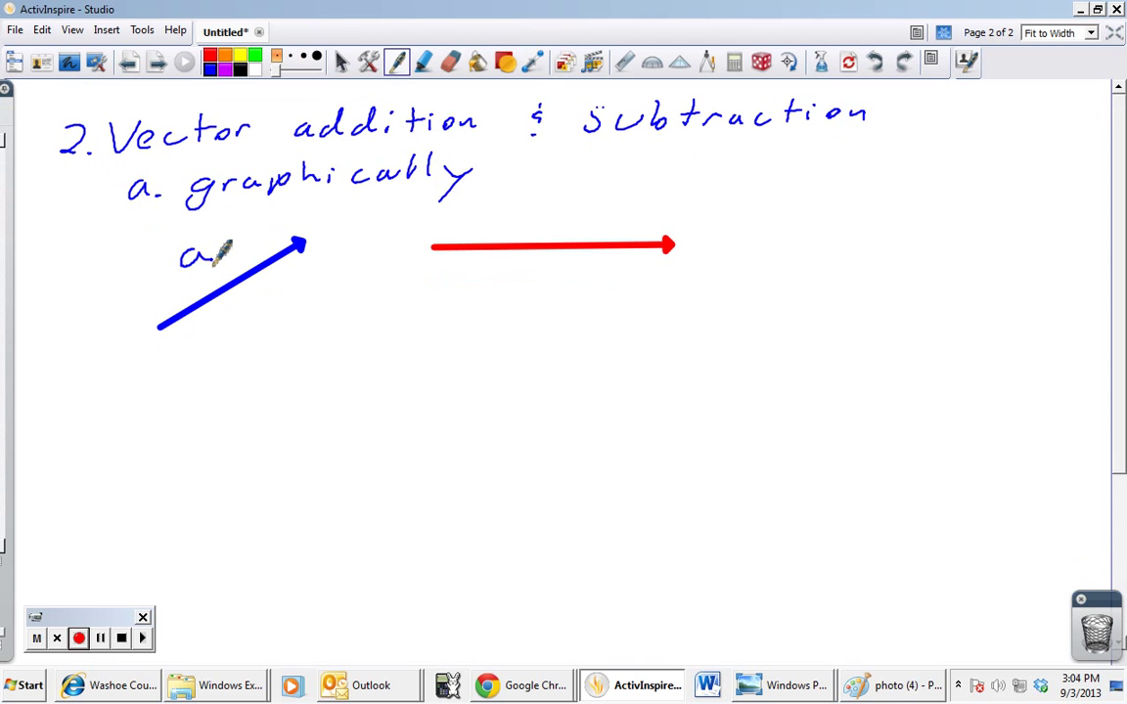
pyautogui.moveTo(546, 188); pyautogui.dragTo(550, 209)
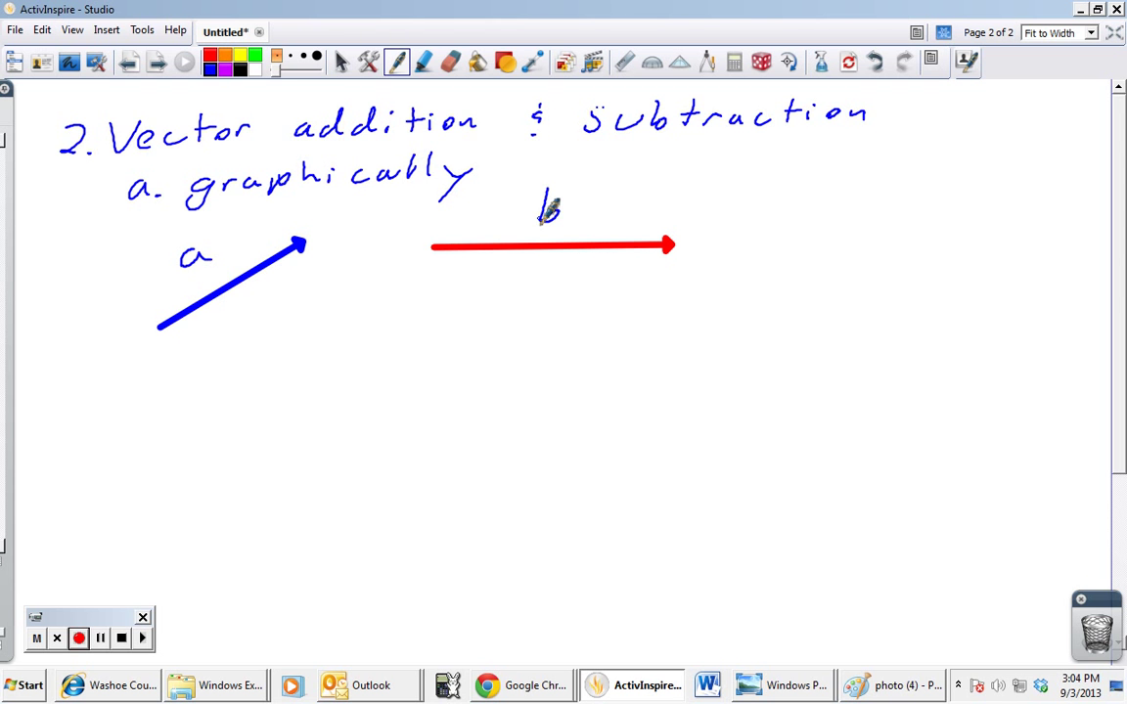
# - Write the note 'always add tip to tail' and 'a + b' below the arrows
pyautogui.moveTo(649, 189); pyautogui.dragTo(668, 188)
pyautogui.moveTo(701, 182)
pyautogui.mouseDown()
pyautogui.moveTo(712, 176)
pyautogui.moveTo(714, 193)
pyautogui.mouseUp()
pyautogui.moveTo(726, 166)
pyautogui.mouseDown()
pyautogui.moveTo(862, 193)
pyautogui.moveTo(900, 178)
pyautogui.moveTo(930, 196)
pyautogui.mouseUp()
pyautogui.moveTo(775, 221)
pyautogui.mouseDown()
pyautogui.moveTo(806, 231)
pyautogui.moveTo(809, 213)
pyautogui.moveTo(824, 235)
pyautogui.moveTo(910, 234)
pyautogui.moveTo(947, 212)
pyautogui.moveTo(937, 229)
pyautogui.moveTo(1003, 233)
pyautogui.mouseUp()
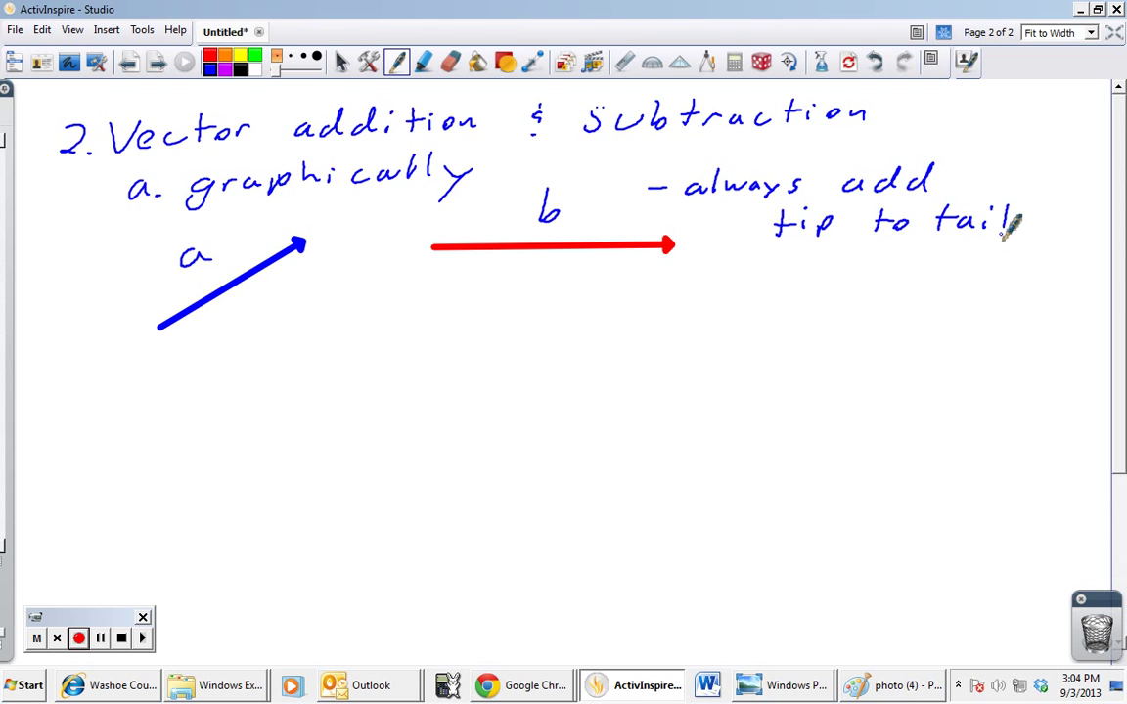
pyautogui.moveTo(391, 335)
pyautogui.mouseDown()
pyautogui.moveTo(415, 358)
pyautogui.moveTo(547, 342)
pyautogui.moveTo(530, 347)
pyautogui.mouseUp()
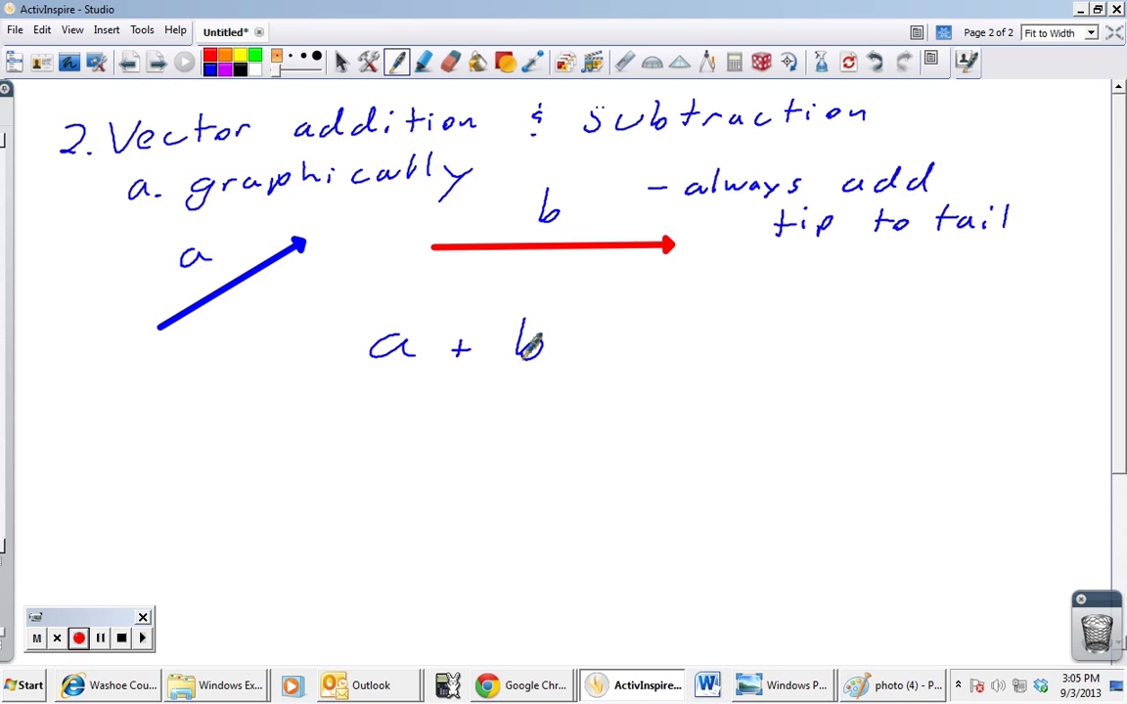
# - Move arrow a to the lower left and attach arrow b's tail to its tip
pyautogui.click(341, 62)
pyautogui.moveTo(211, 298); pyautogui.dragTo(294, 519)
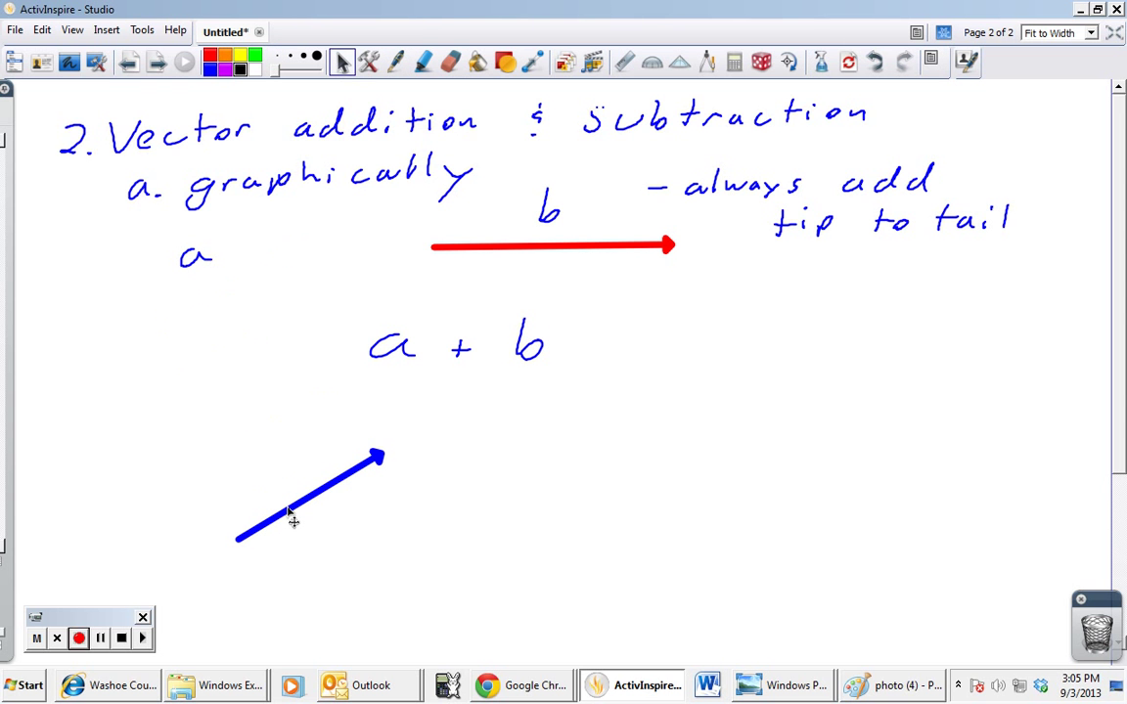
pyautogui.moveTo(517, 251); pyautogui.dragTo(470, 457)
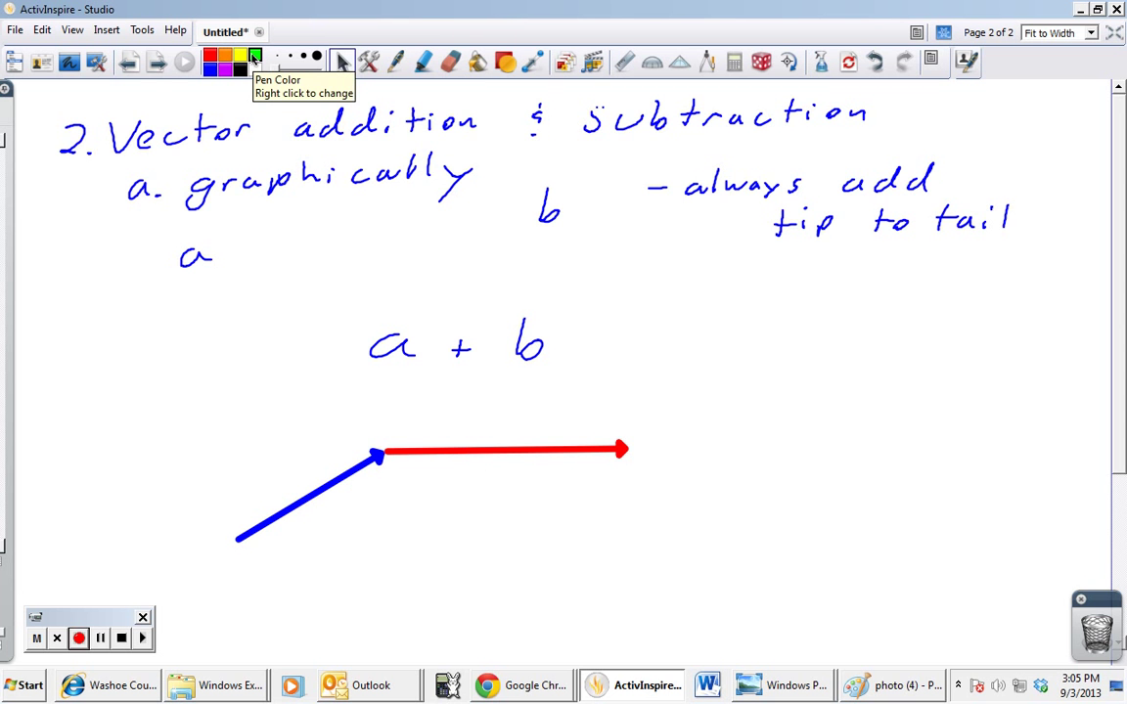
# - Draw a red resultant from a's tail to b's tip, label it 'a+b', and write 'b+a'
pyautogui.click(533, 65)
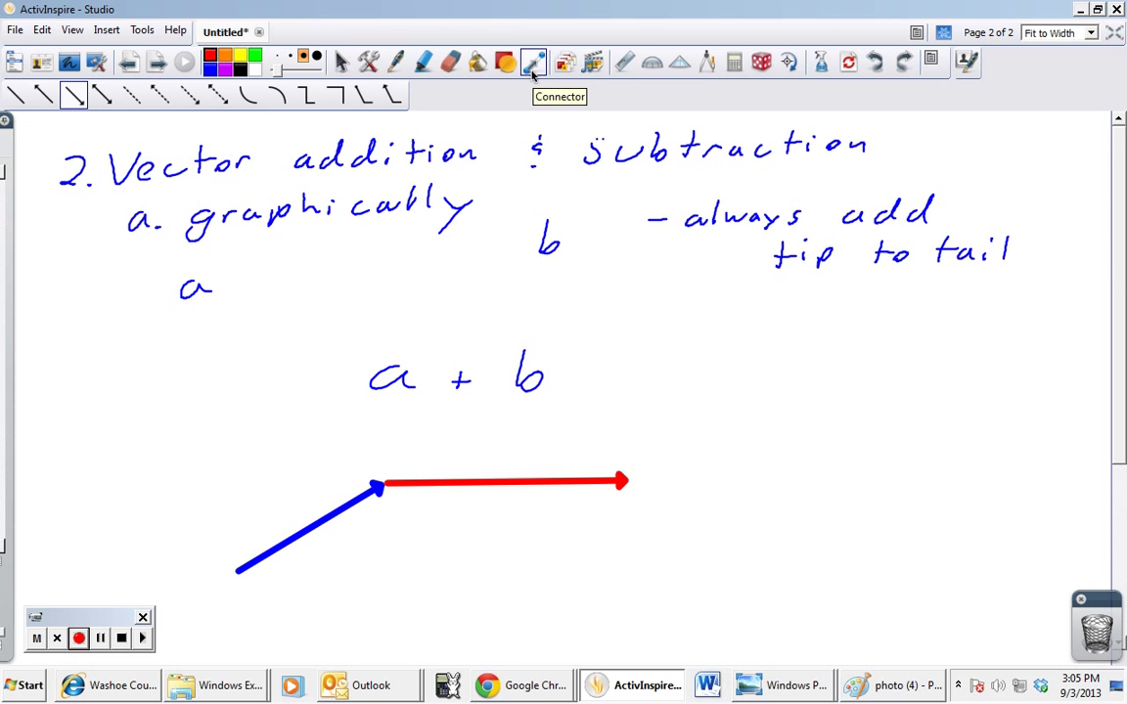
pyautogui.moveTo(238, 572); pyautogui.dragTo(622, 483)
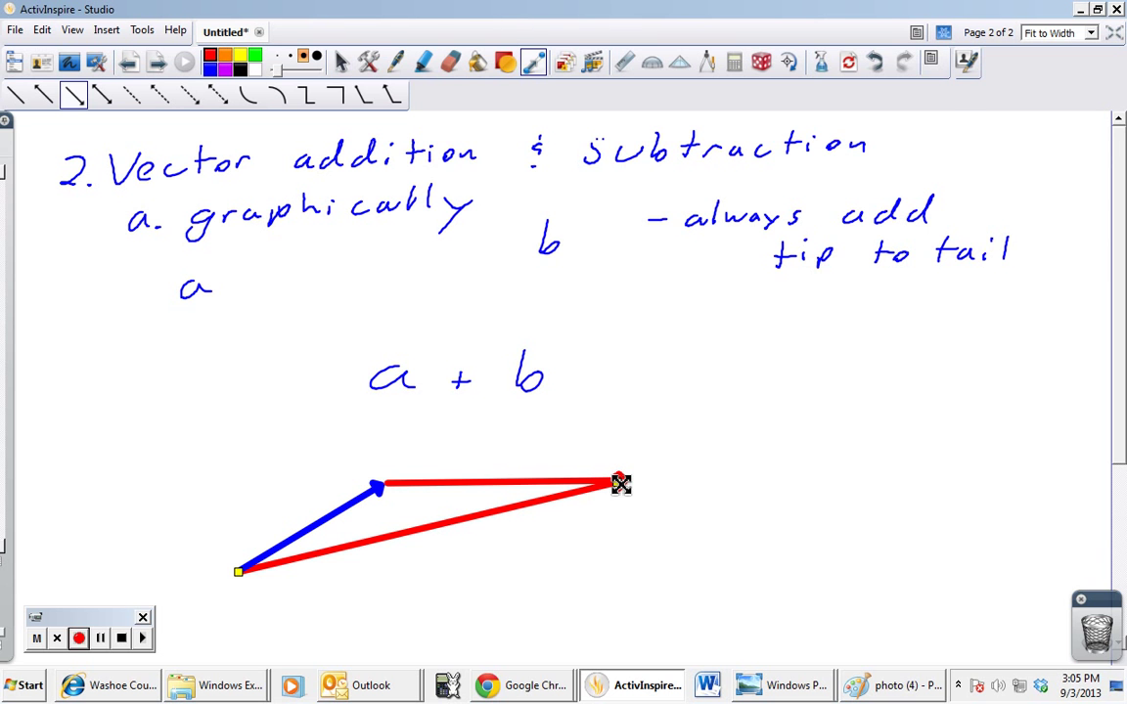
pyautogui.click(397, 62)
pyautogui.moveTo(413, 520); pyautogui.dragTo(448, 537)
pyautogui.moveTo(439, 526); pyautogui.dragTo(458, 526)
pyautogui.moveTo(475, 506)
pyautogui.mouseDown()
pyautogui.moveTo(490, 518)
pyautogui.moveTo(475, 533)
pyautogui.mouseUp()
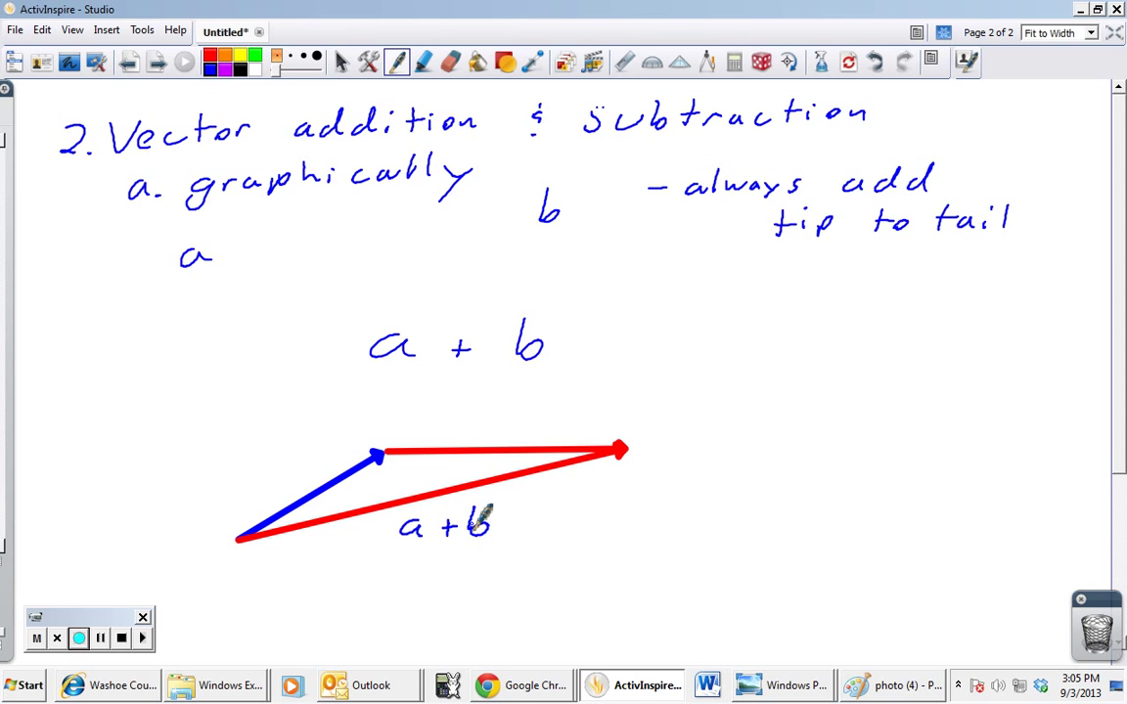
pyautogui.moveTo(709, 329)
pyautogui.mouseDown()
pyautogui.moveTo(710, 360)
pyautogui.moveTo(763, 348)
pyautogui.mouseUp()
pyautogui.moveTo(752, 335)
pyautogui.mouseDown()
pyautogui.moveTo(752, 358)
pyautogui.moveTo(839, 358)
pyautogui.mouseUp()
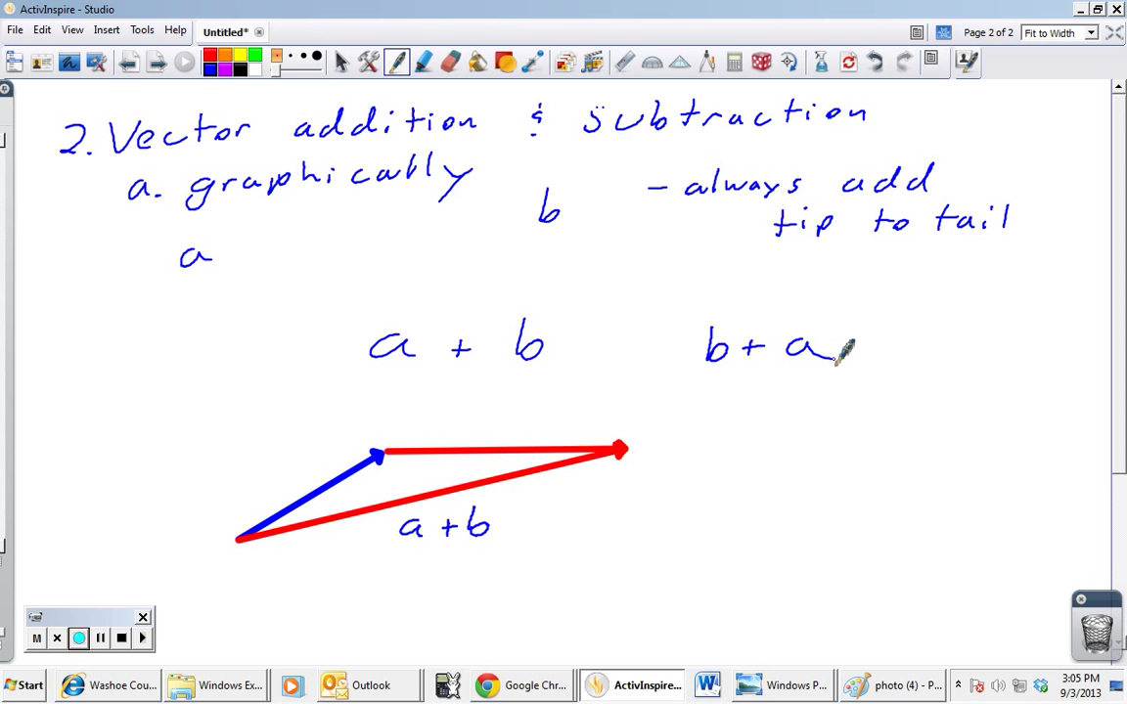
# - Place arrow b under 'b+a', attach arrow a to its tip, and move the red resultant to close the triangle
pyautogui.click(339, 62)
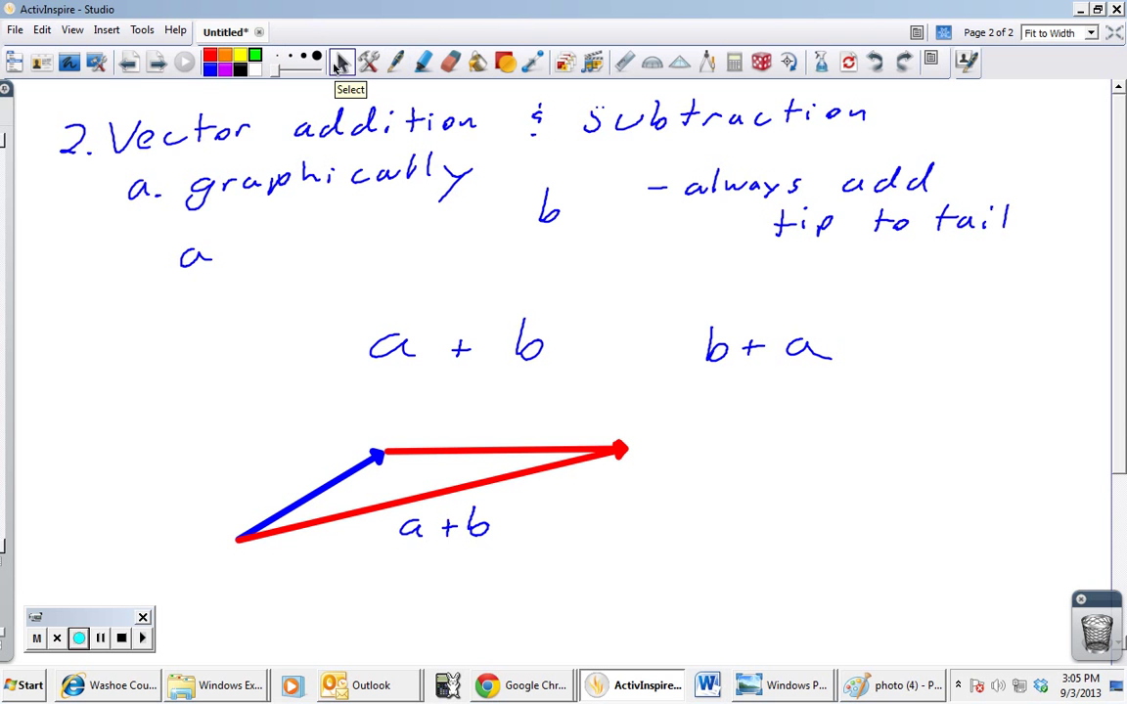
pyautogui.moveTo(432, 458); pyautogui.dragTo(646, 428)
pyautogui.moveTo(353, 476); pyautogui.dragTo(954, 353)
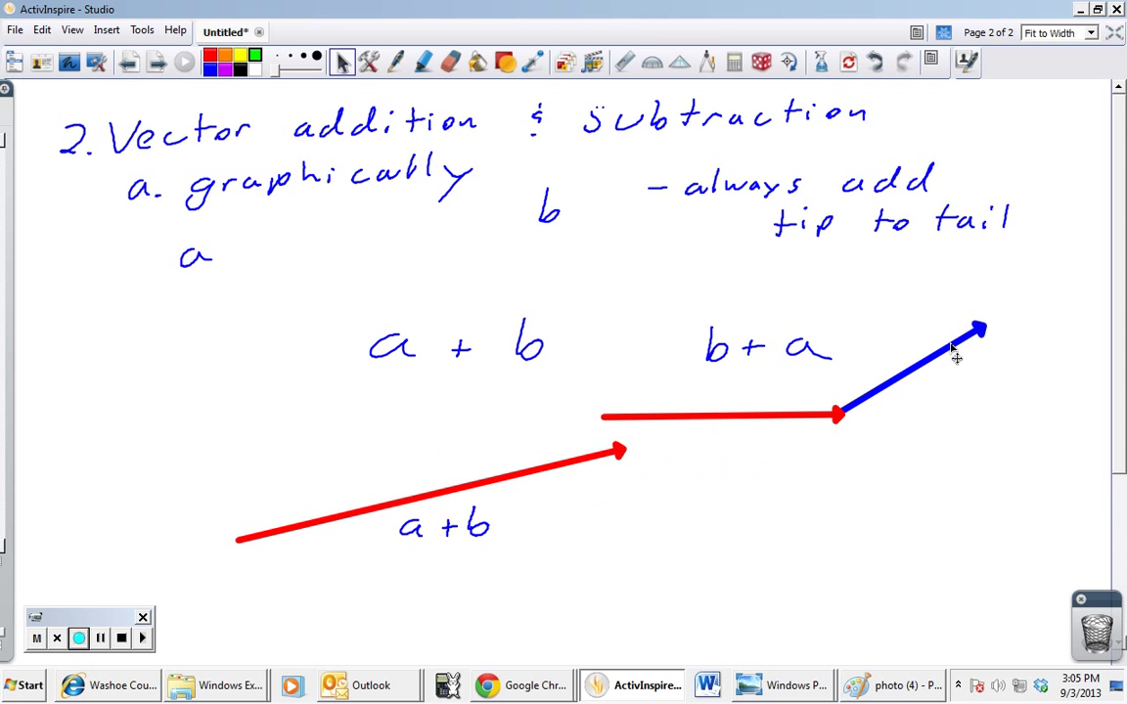
pyautogui.moveTo(433, 501); pyautogui.dragTo(801, 383)
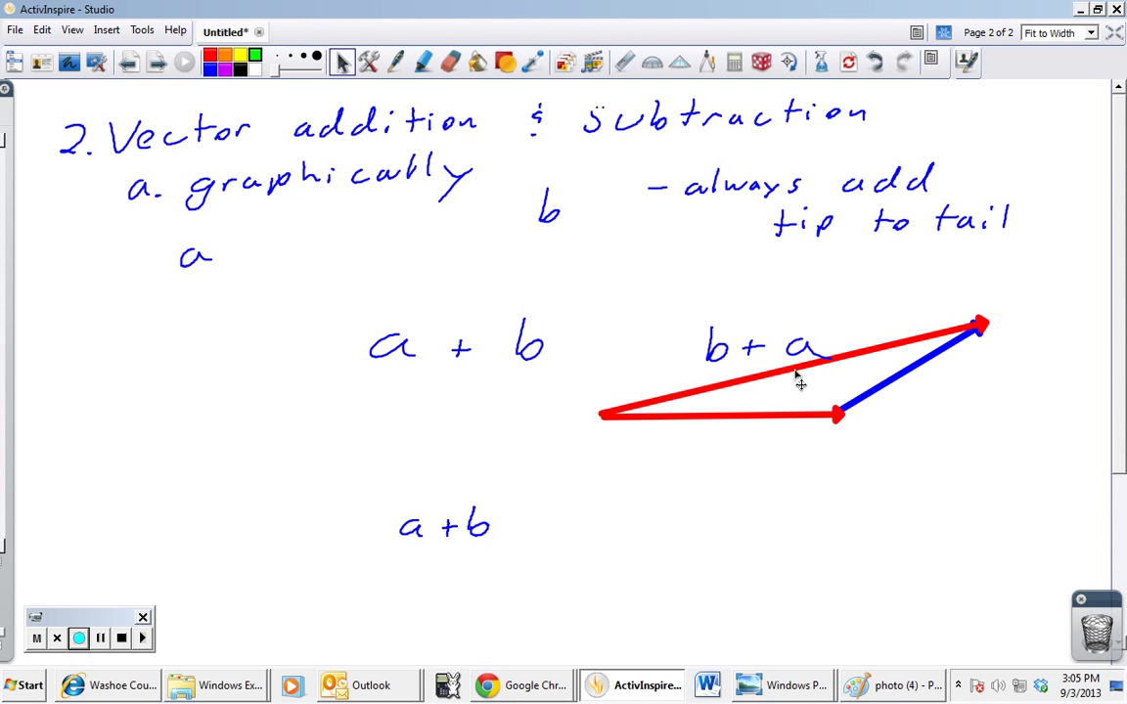
pyautogui.click(800, 384)
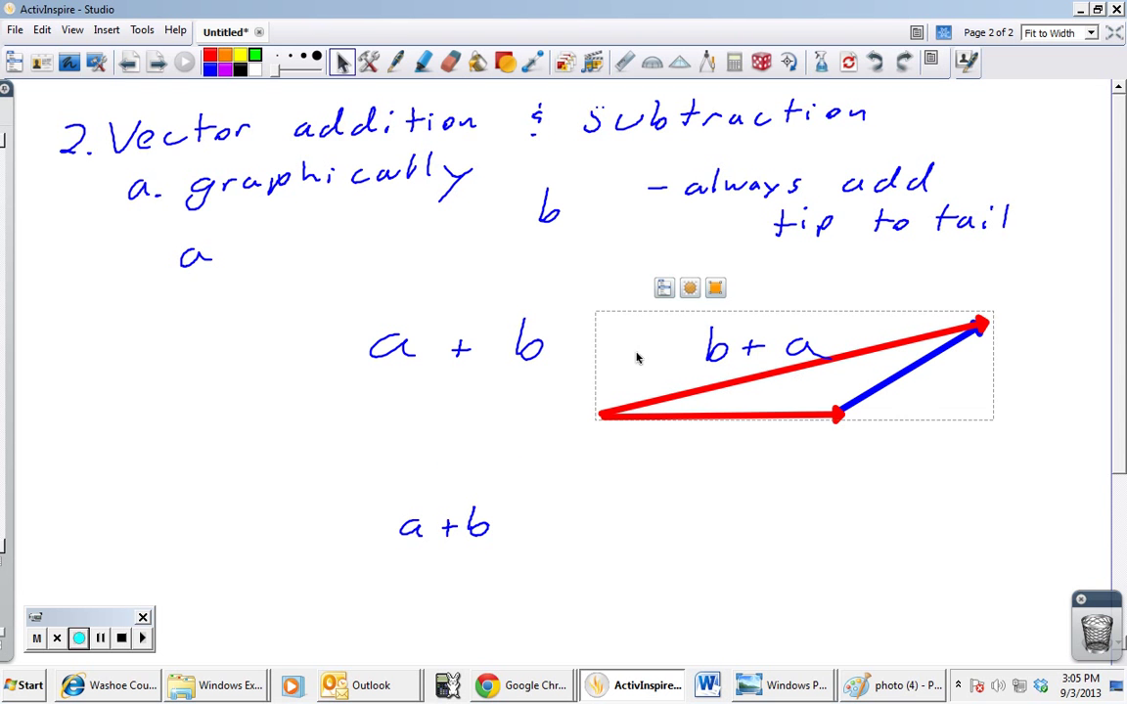